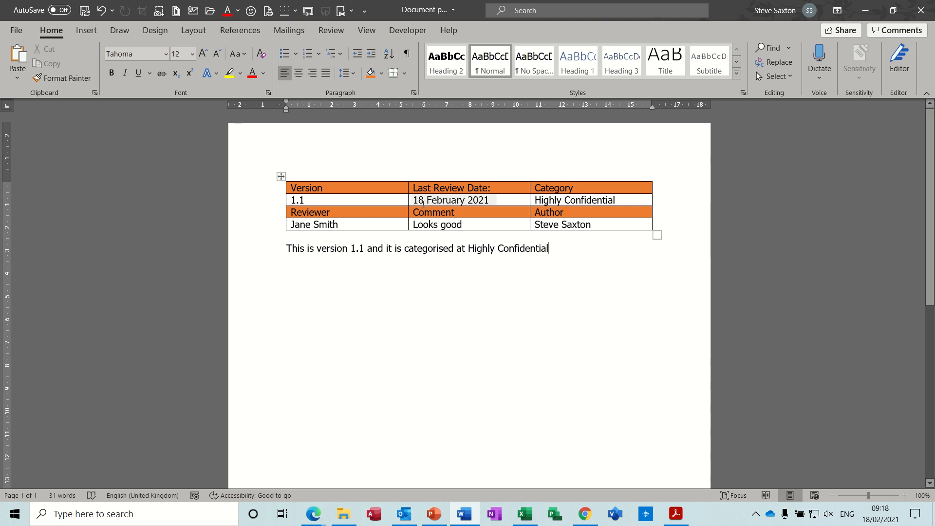
# Change the version number in the sentence below the table to 1.2
pyautogui.doubleClick(301, 199)
pyautogui.click(404, 30)
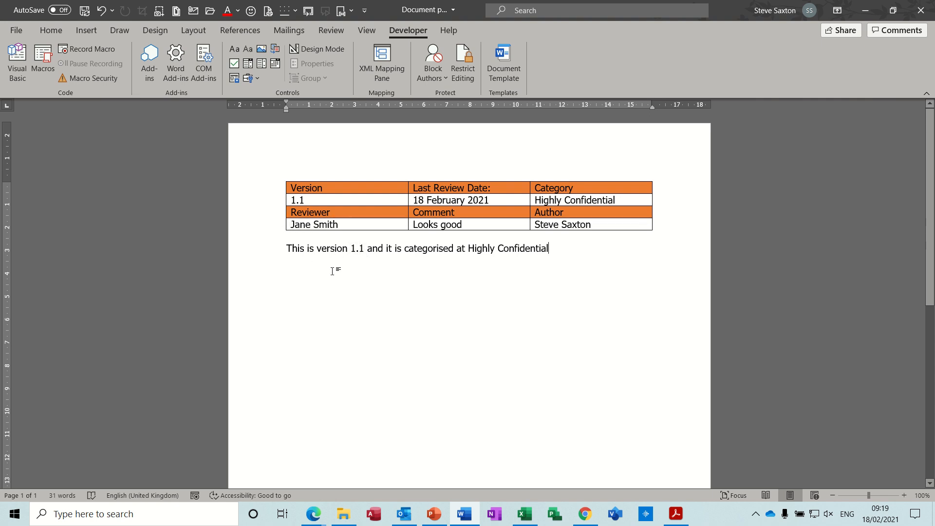
pyautogui.click(362, 249)
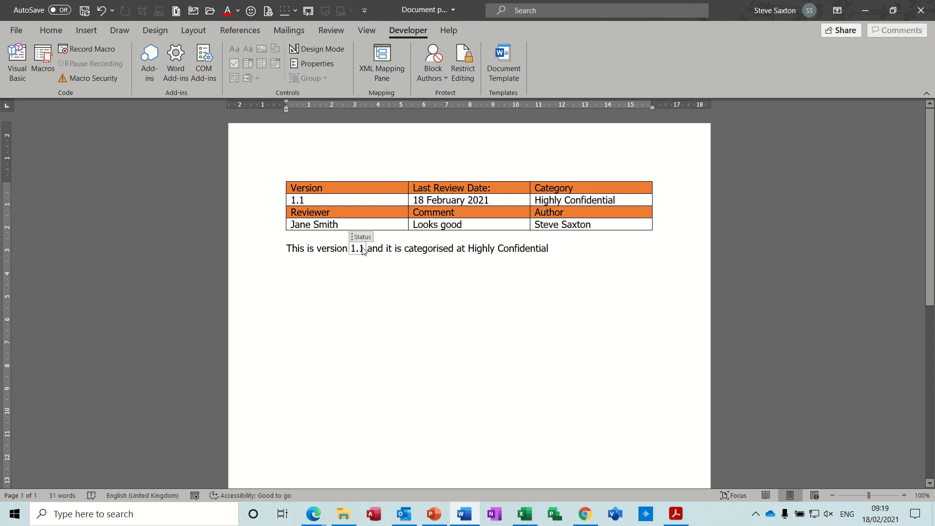
pyautogui.press('BackSpace')
pyautogui.write('2')
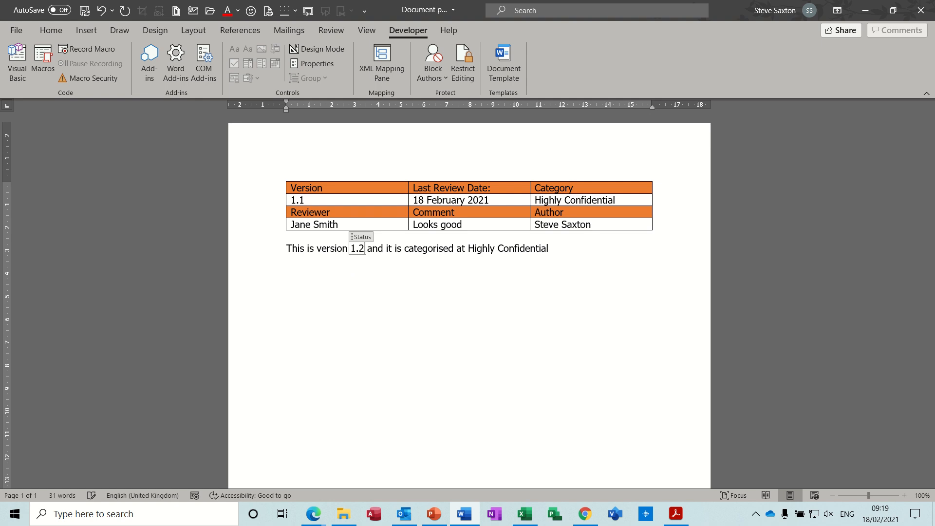
pyautogui.click(424, 250)
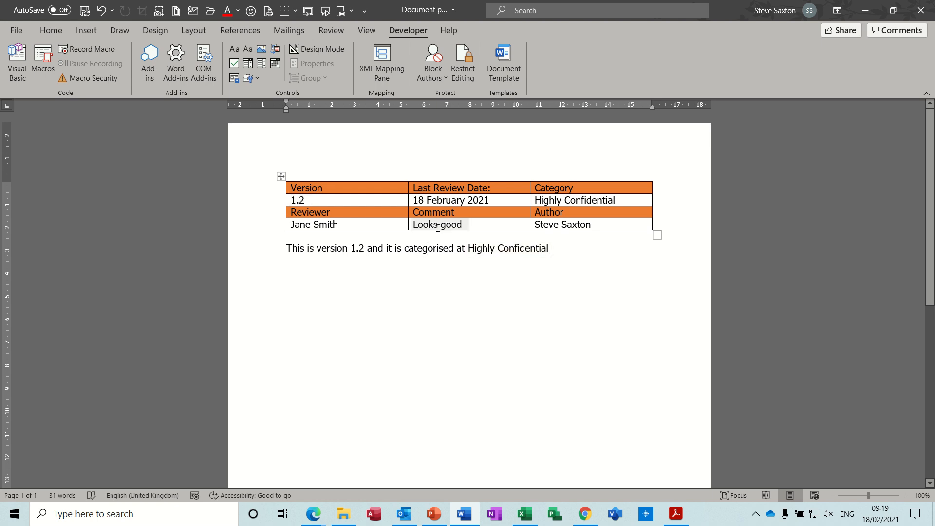
# Try changing the category in the sentence below the table to "Highly private" and undo the change
pyautogui.click(465, 224)
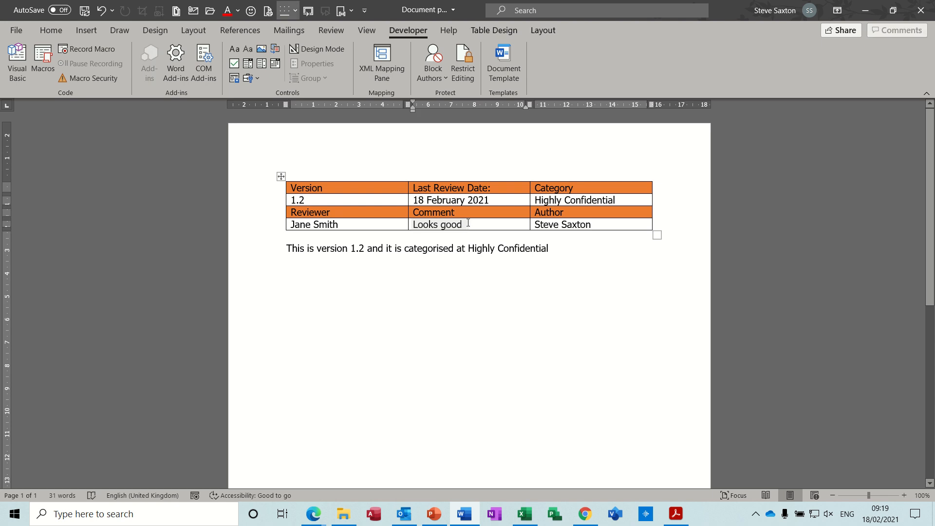
pyautogui.click(573, 201)
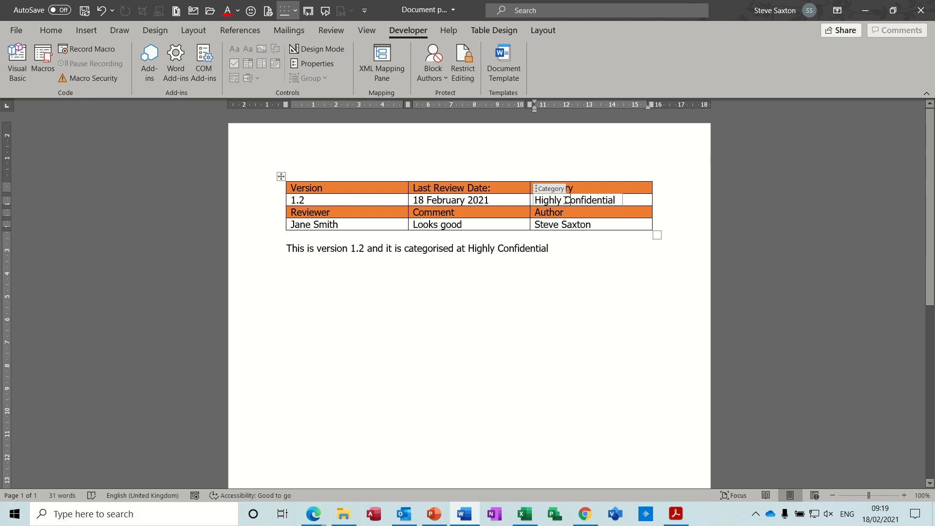
pyautogui.click(521, 249)
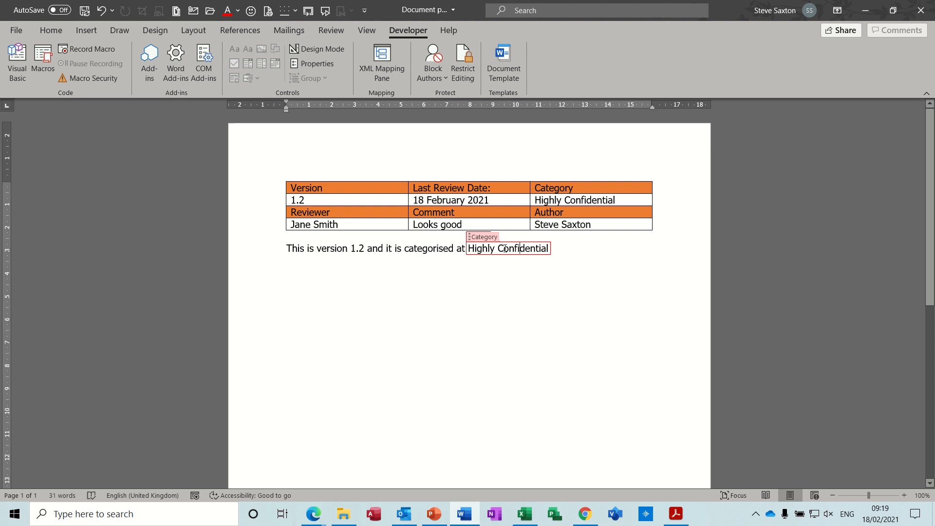
pyautogui.doubleClick(505, 248)
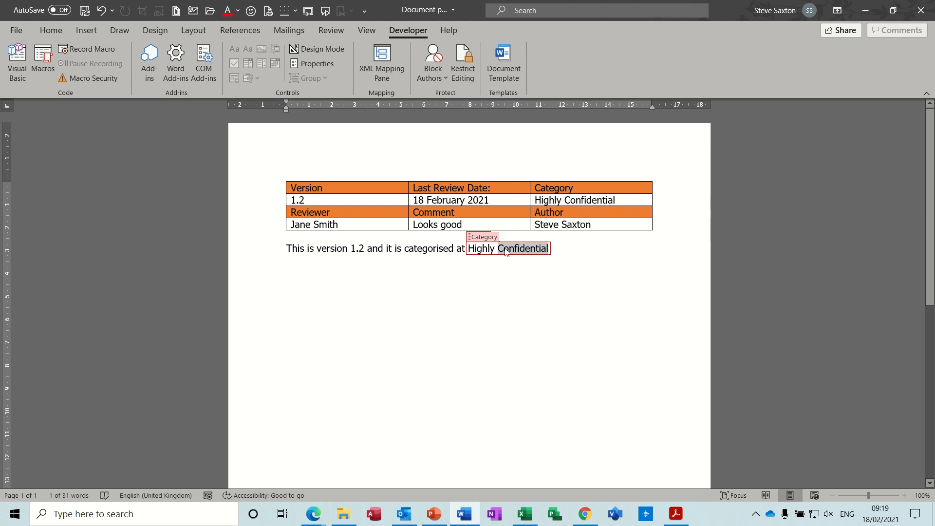
pyautogui.write('private')
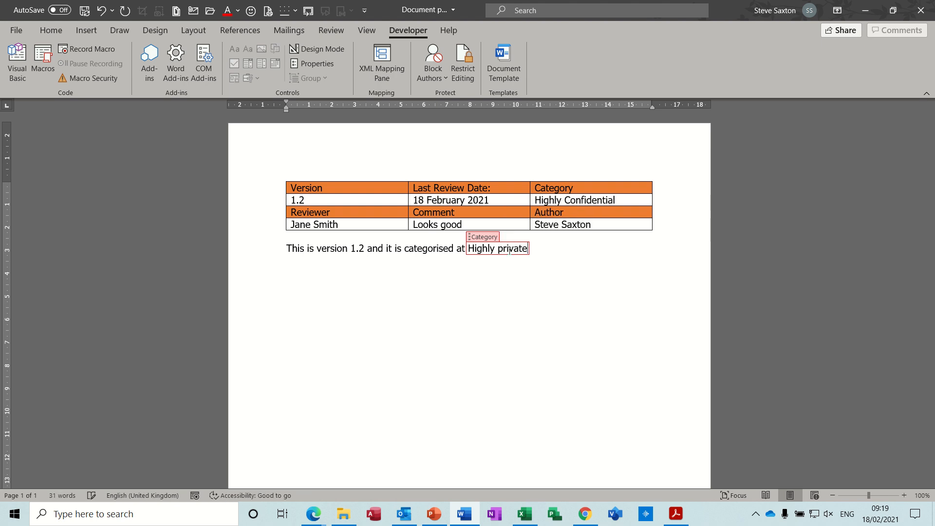
pyautogui.click(577, 252)
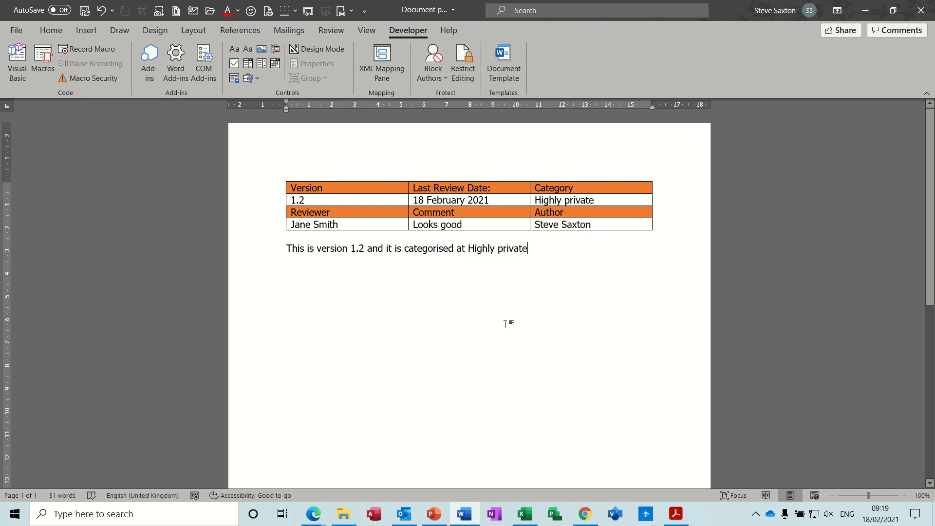
pyautogui.hotkey('ctrl', 'z')
pyautogui.click(555, 267)
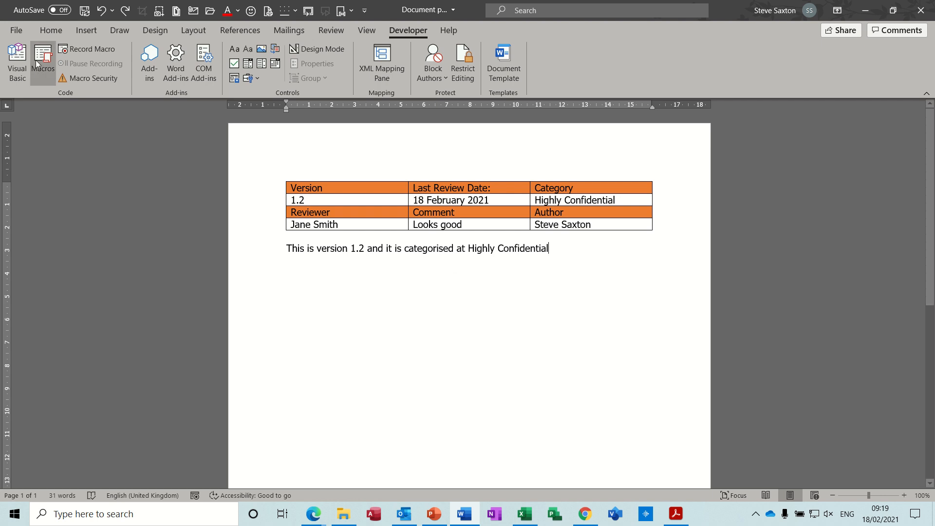
# Show all of the document's properties and set the Status to 1.3
pyautogui.click(16, 30)
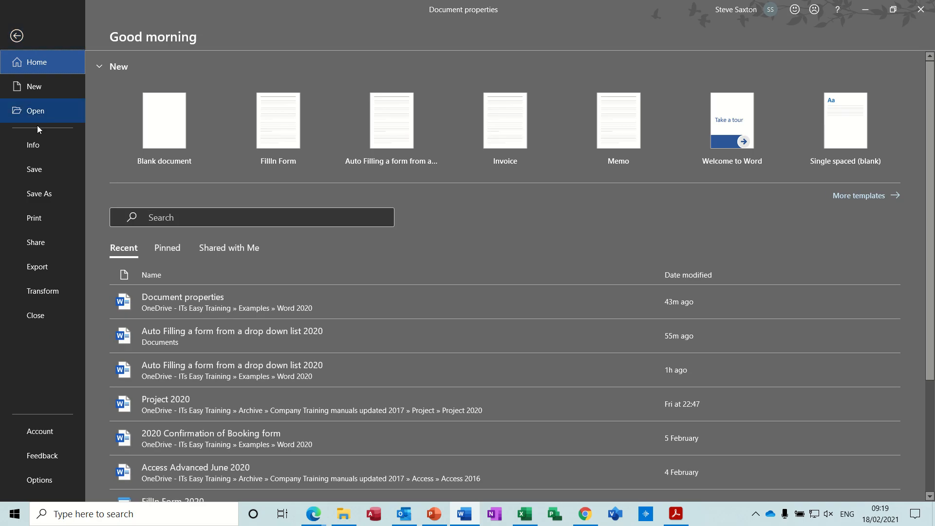
pyautogui.click(38, 144)
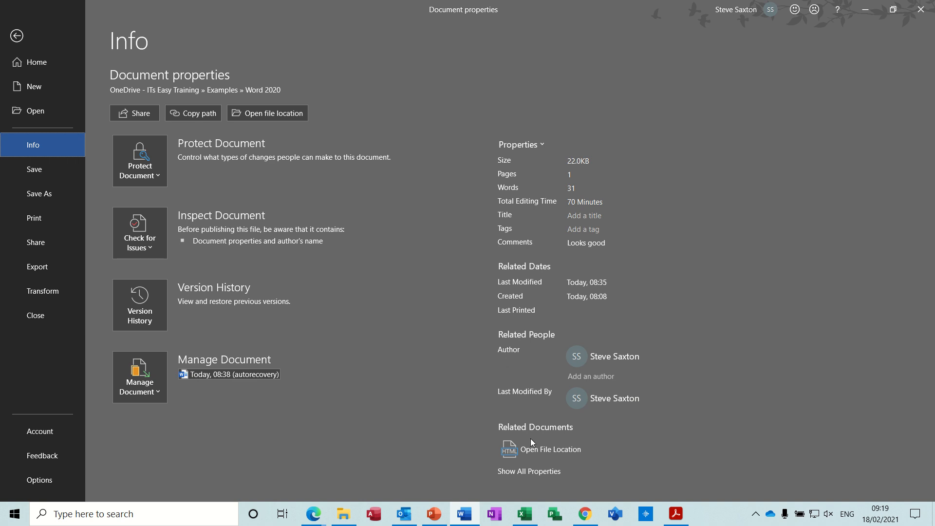
pyautogui.click(530, 471)
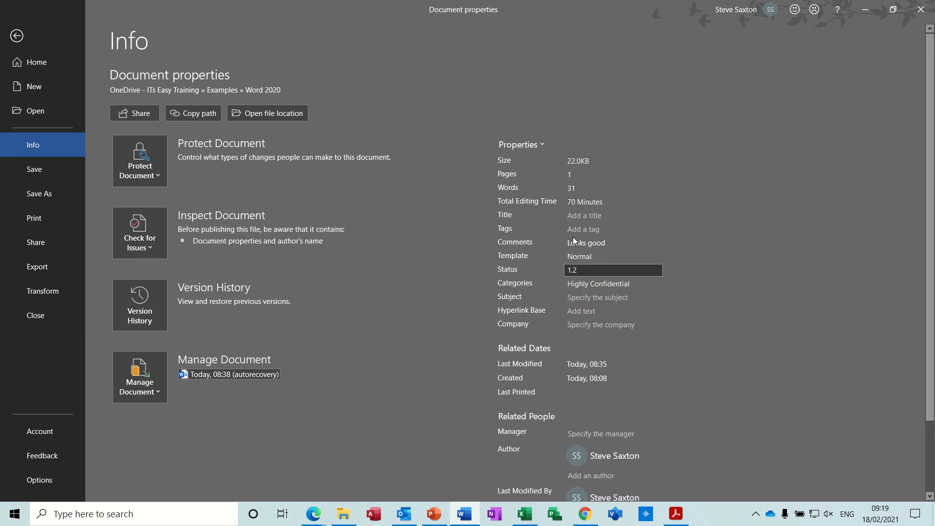
pyautogui.click(578, 271)
pyautogui.click(508, 271)
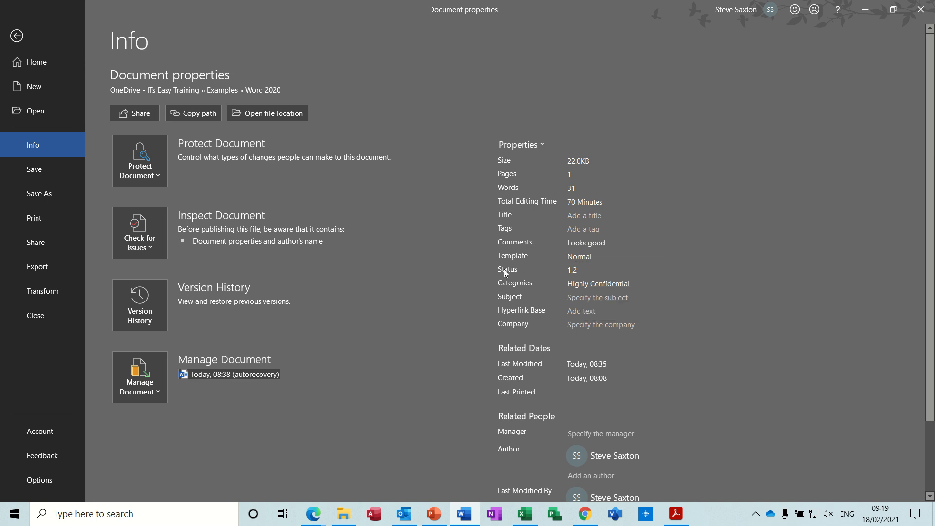
pyautogui.click(577, 271)
pyautogui.doubleClick(578, 271)
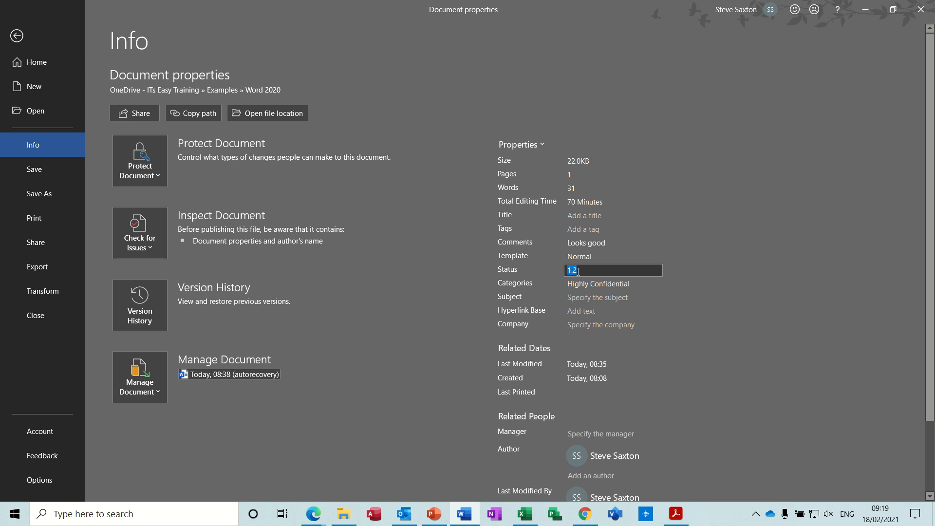
pyautogui.write('1.3')
# Set the document's Categories property to "Confidential"
pyautogui.click(577, 284)
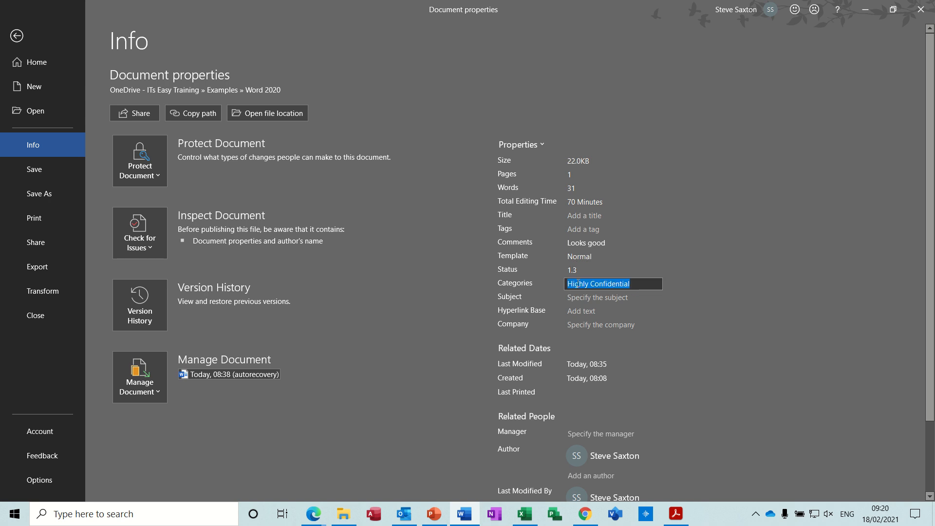
pyautogui.click(591, 285)
pyautogui.press('BackSpace')
pyautogui.press('BackSpace')
pyautogui.press('BackSpace')
pyautogui.press('BackSpace')
pyautogui.press('BackSpace')
pyautogui.press('BackSpace')
pyautogui.press('BackSpace')
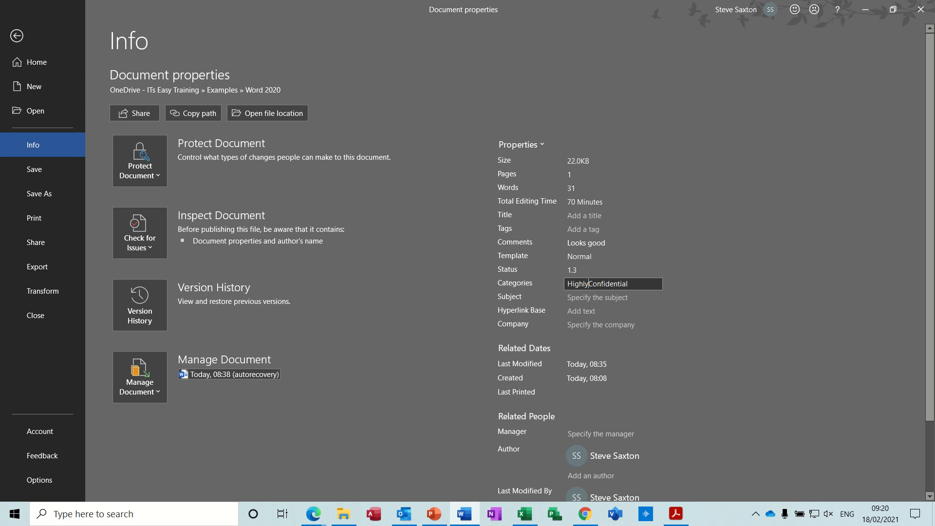
pyautogui.click(618, 297)
# Change the document's Comments property to "Looks Nice" and return to the document
pyautogui.click(598, 244)
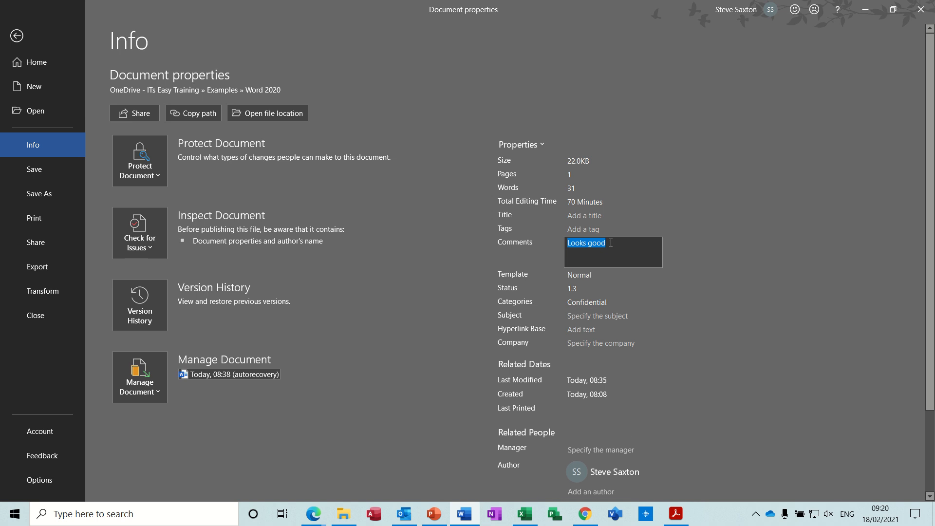
pyautogui.doubleClick(596, 243)
pyautogui.write('Nice')
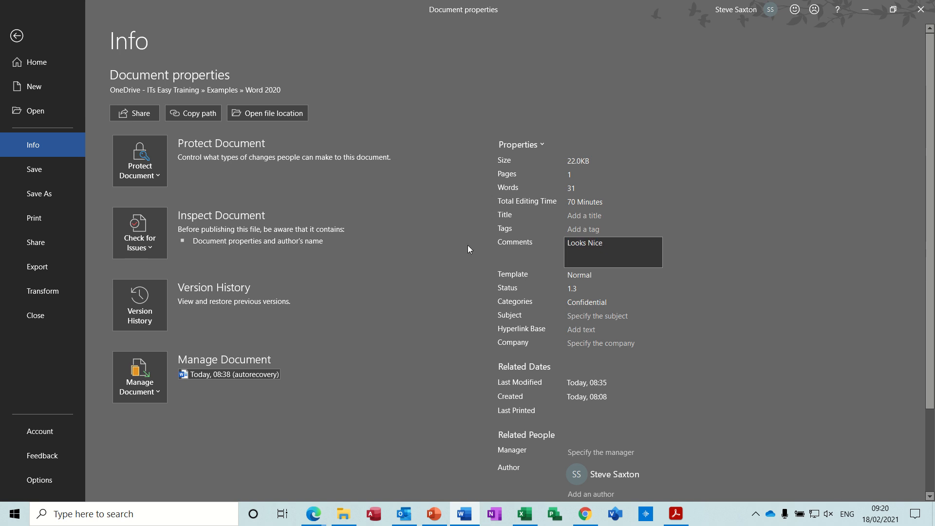
pyautogui.click(17, 36)
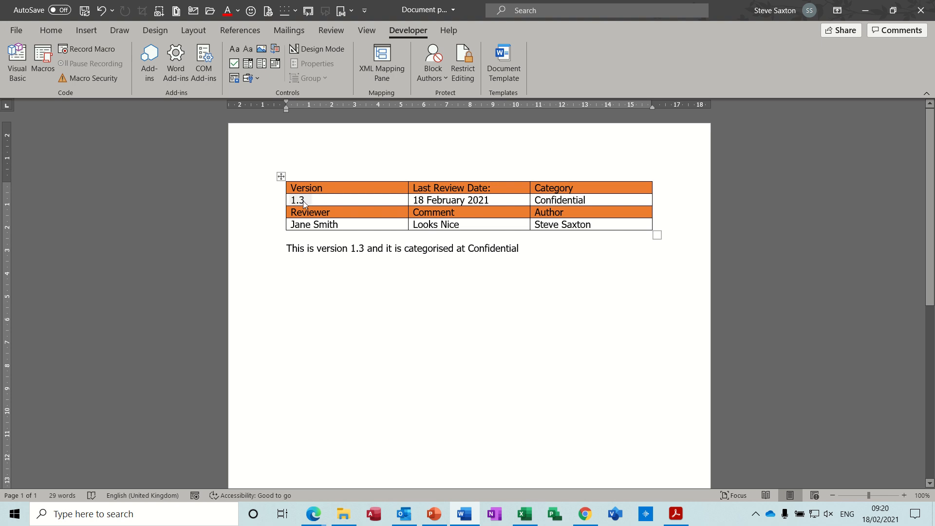
# Add a custom text property named "Test" with the value "Today" in the document's advanced properties
pyautogui.click(16, 30)
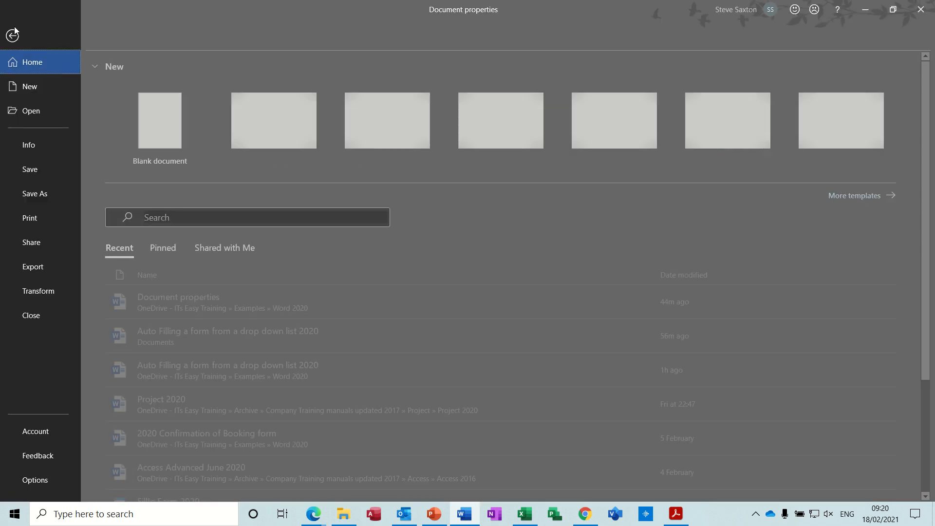
pyautogui.click(37, 145)
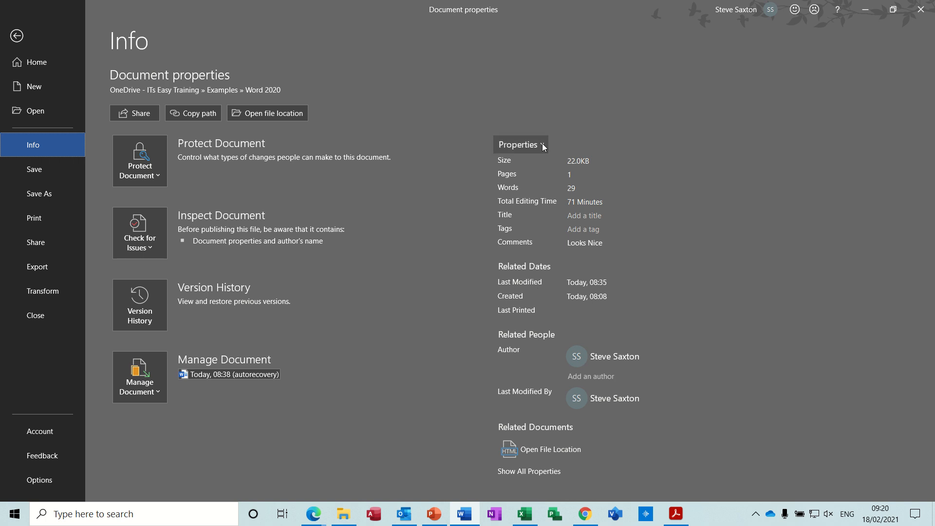
pyautogui.click(542, 143)
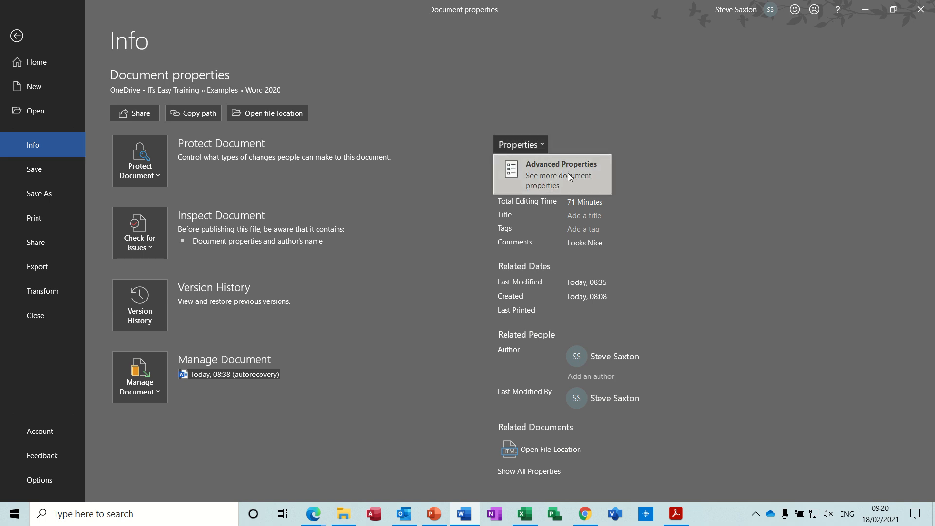
pyautogui.click(540, 178)
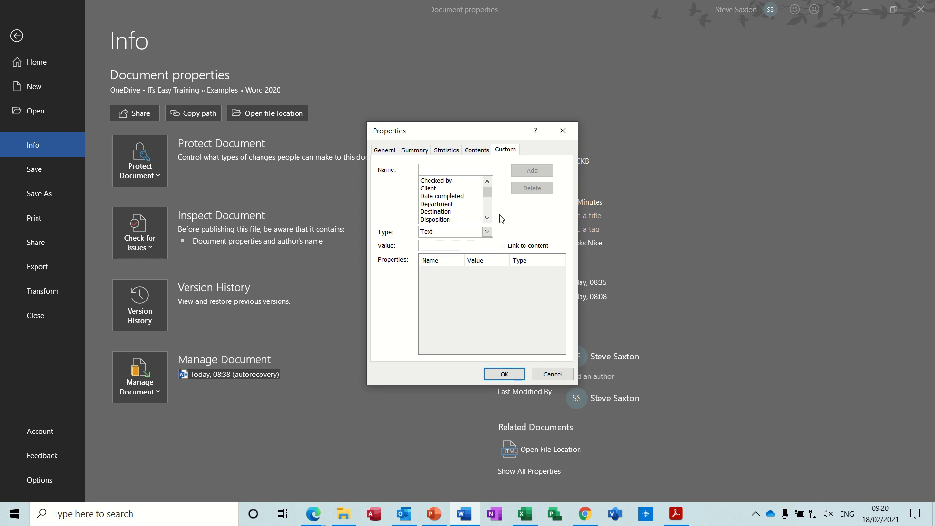
pyautogui.click(487, 232)
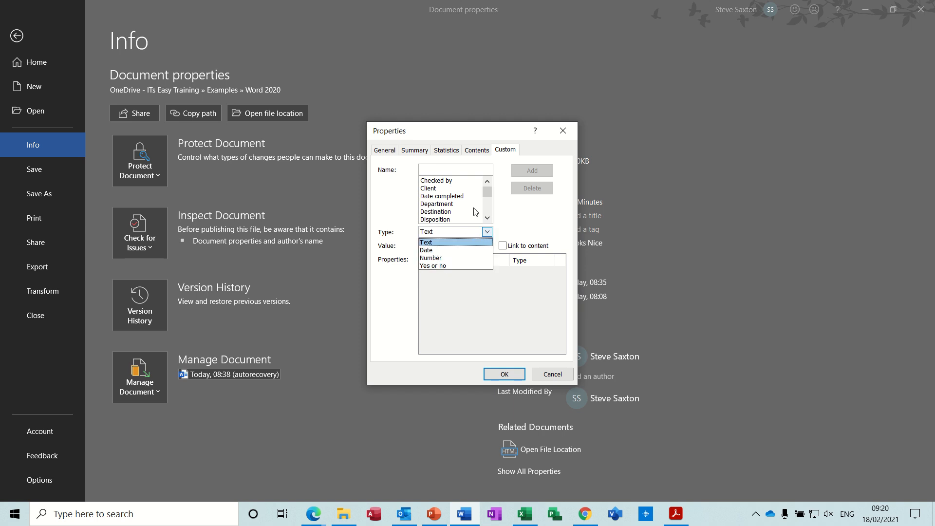
pyautogui.click(442, 171)
pyautogui.click(442, 171)
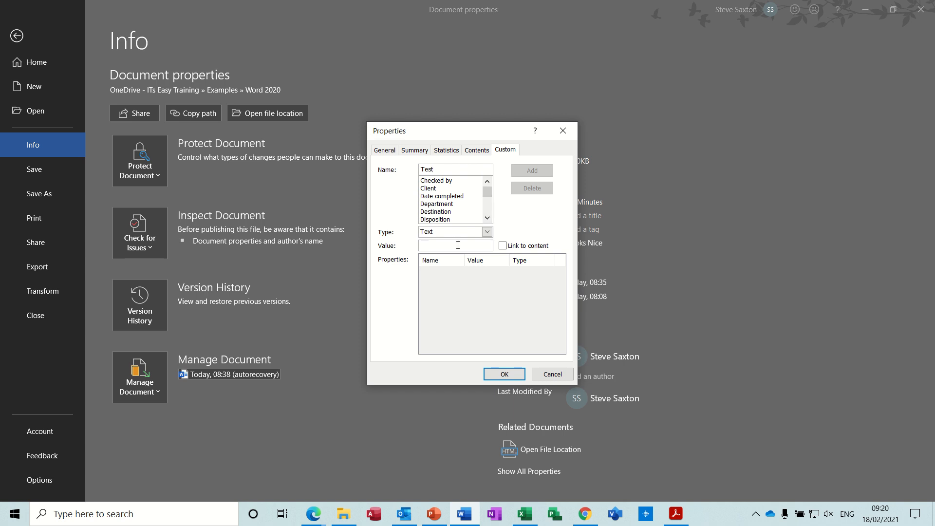
pyautogui.click(458, 245)
pyautogui.write('Today')
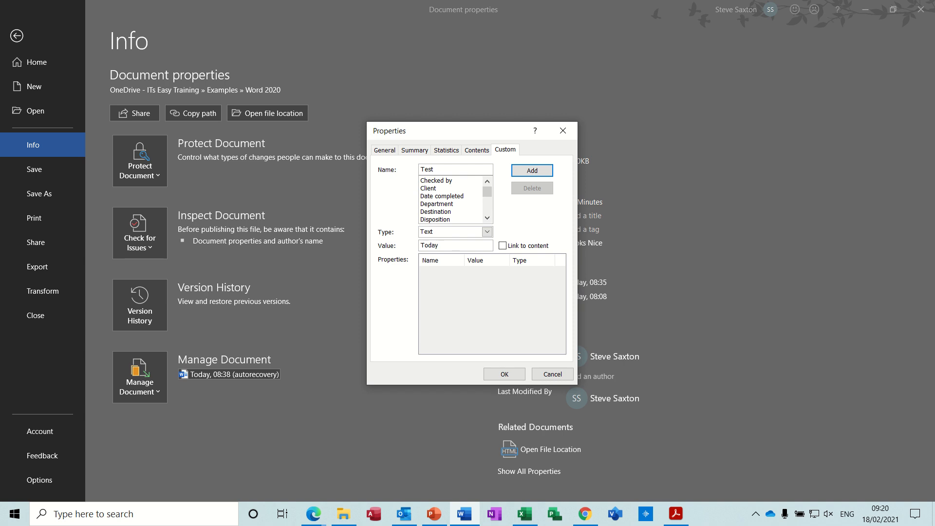
pyautogui.click(533, 171)
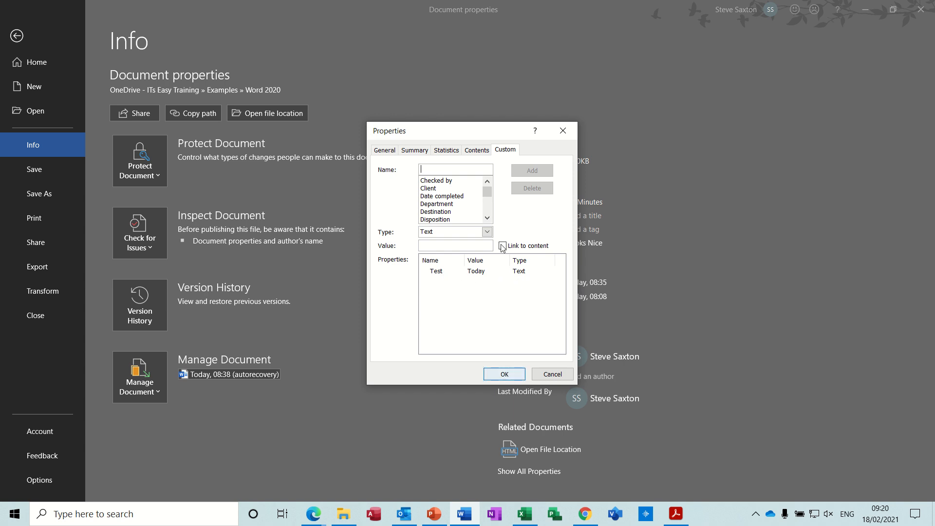
# Review the contents, statistics and summary information, accept the advanced properties and return to the document
pyautogui.moveTo(490, 197)
pyautogui.mouseDown()
pyautogui.moveTo(489, 214)
pyautogui.moveTo(490, 193)
pyautogui.mouseUp()
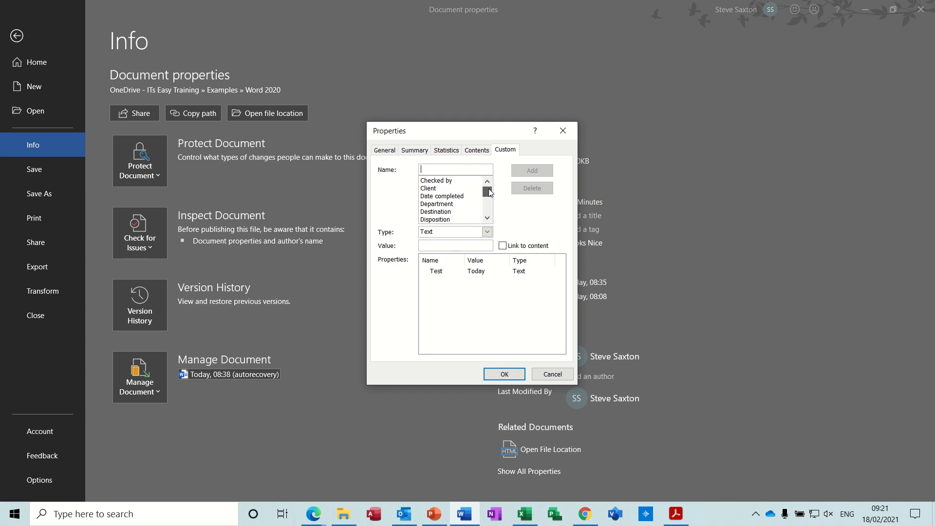
pyautogui.click(479, 152)
pyautogui.click(447, 151)
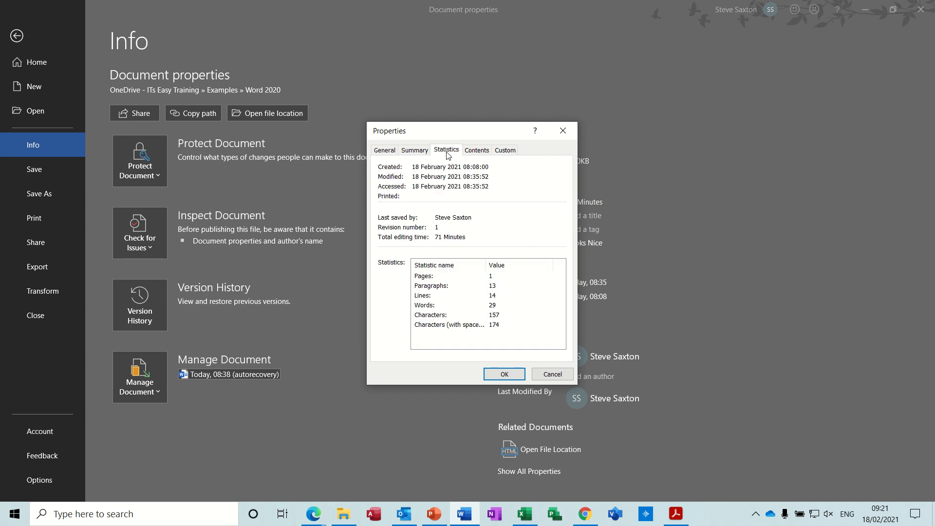
pyautogui.click(415, 151)
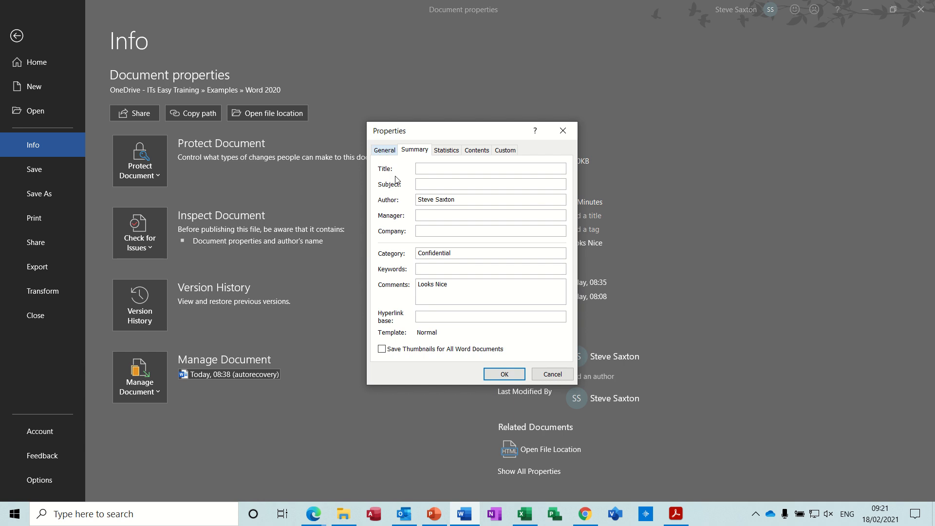
pyautogui.click(504, 374)
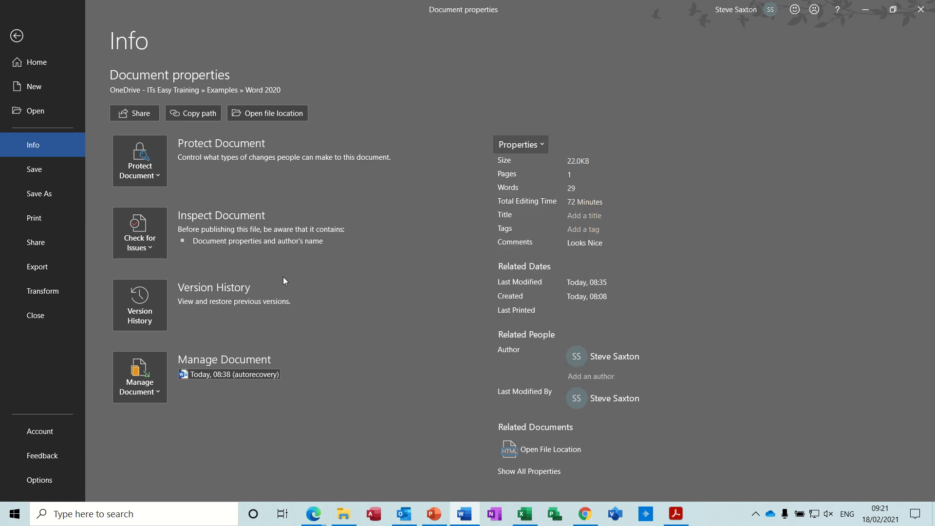
pyautogui.click(17, 36)
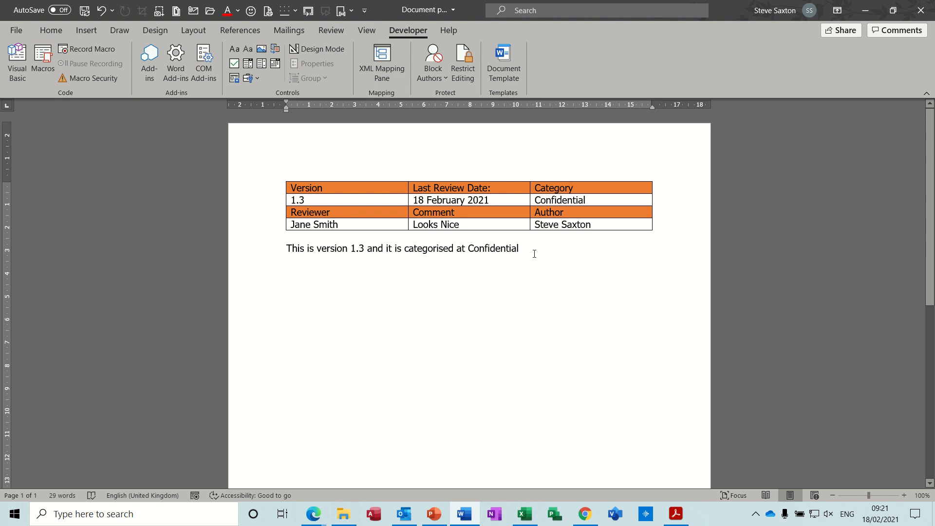
# Insert a DocProperty field for the custom property Test on a new line below the version sentence
pyautogui.press('Return')
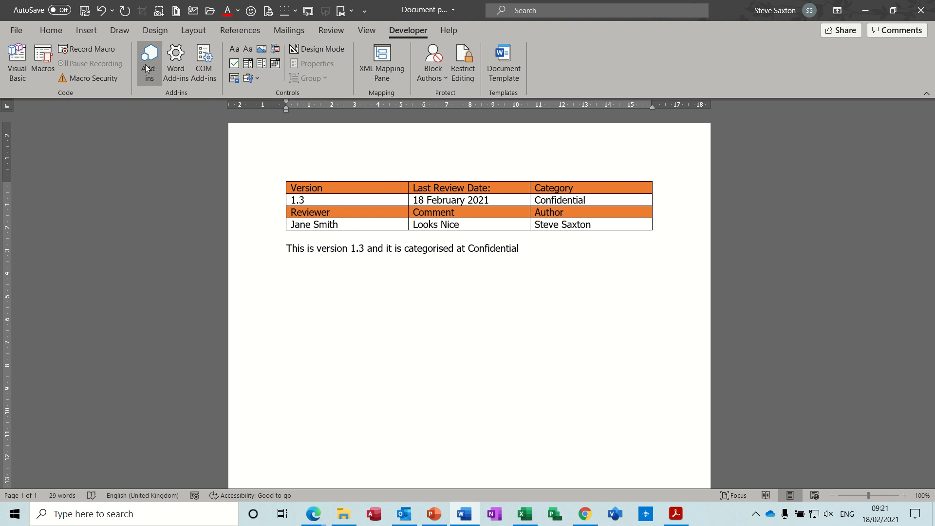
pyautogui.click(89, 30)
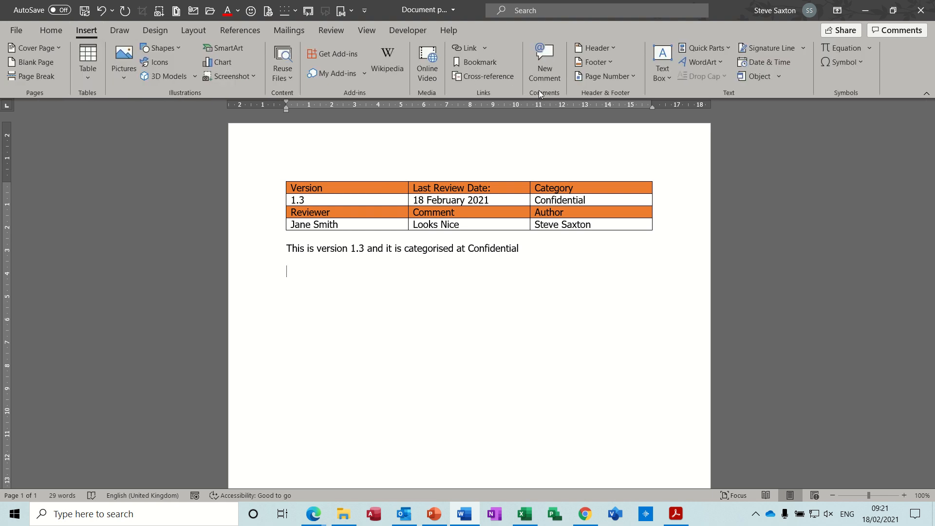
pyautogui.click(726, 49)
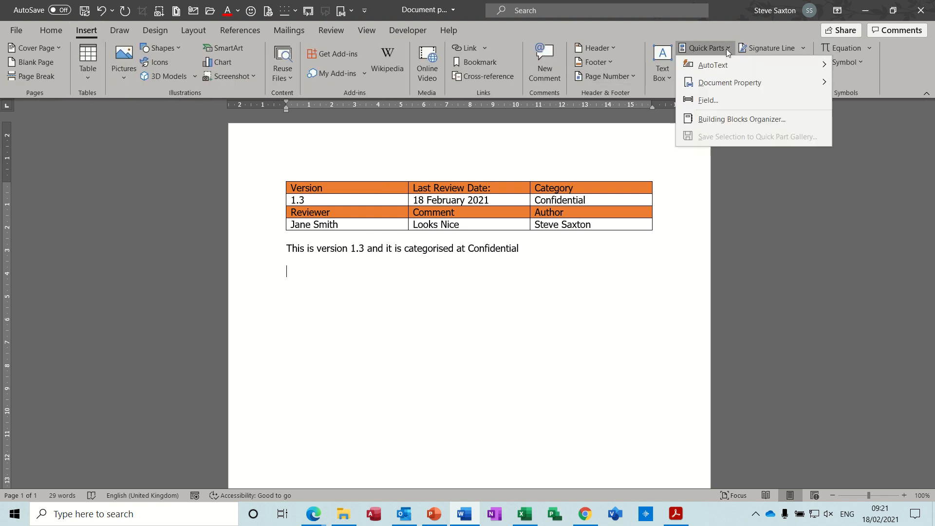
pyautogui.moveTo(752, 83)
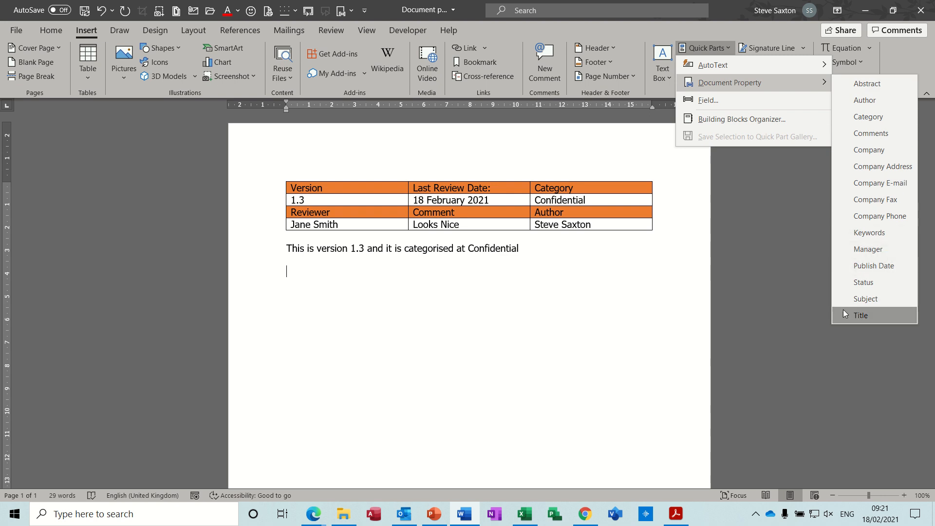
pyautogui.click(713, 99)
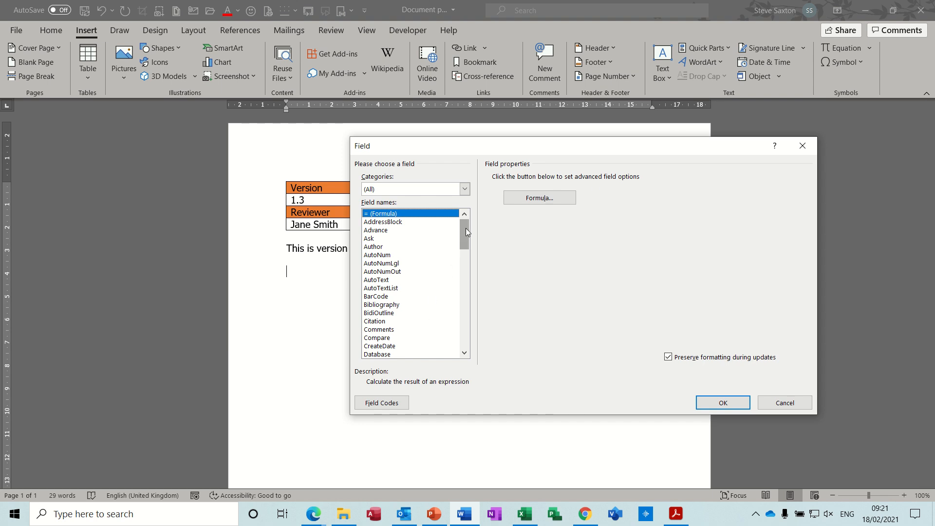
pyautogui.moveTo(465, 228); pyautogui.dragTo(466, 245)
pyautogui.click(393, 291)
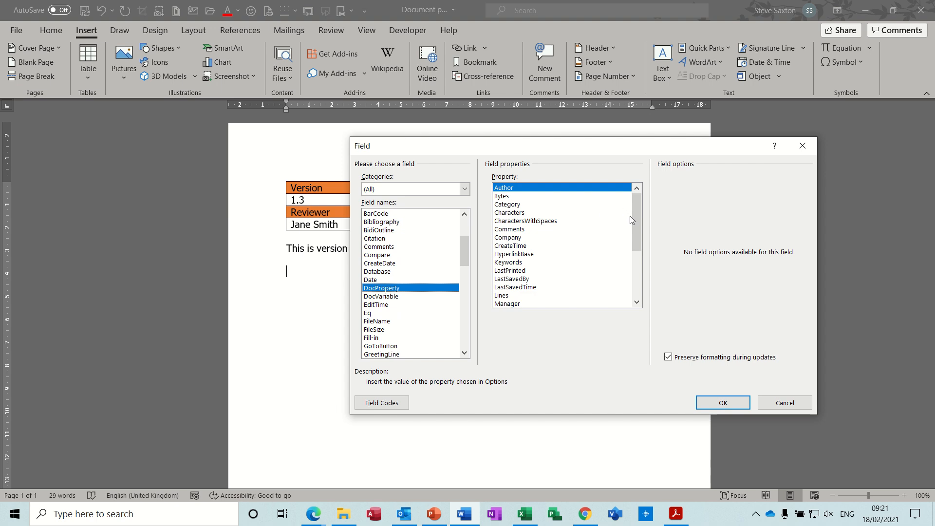
pyautogui.moveTo(637, 215); pyautogui.dragTo(636, 259)
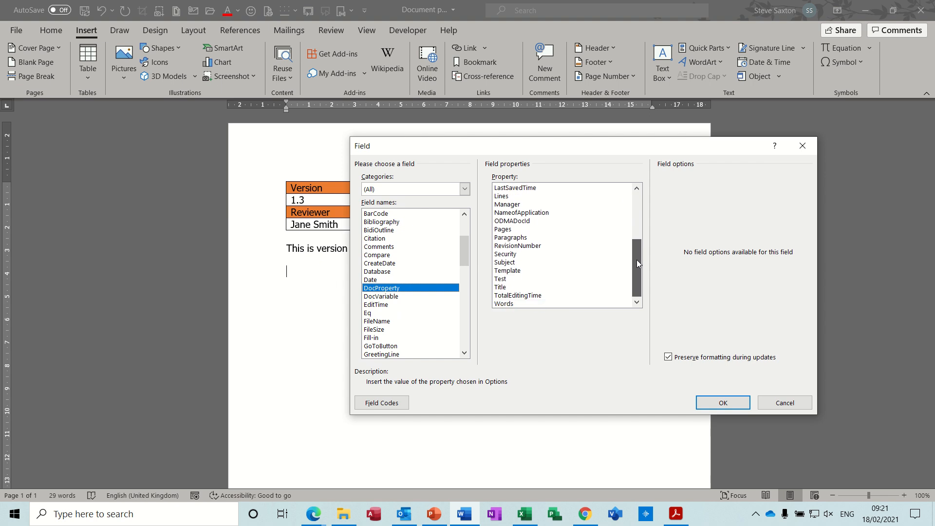
pyautogui.click(504, 279)
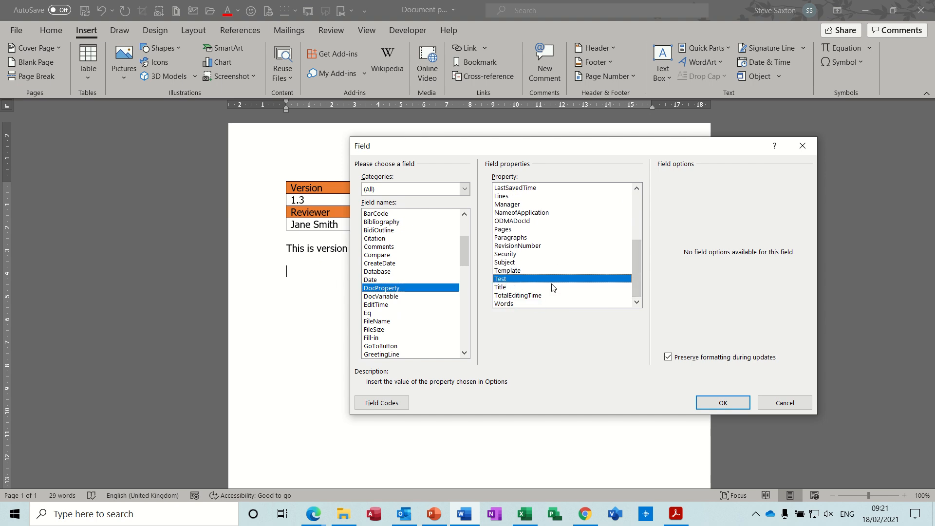
pyautogui.click(707, 400)
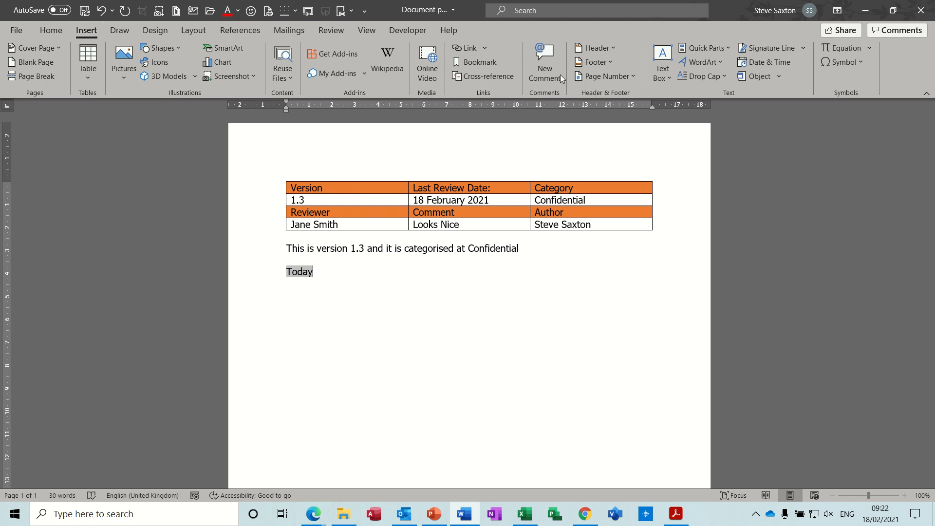
# Examine the list of built-in document properties available for insertion and its shortcut menu
pyautogui.click(728, 52)
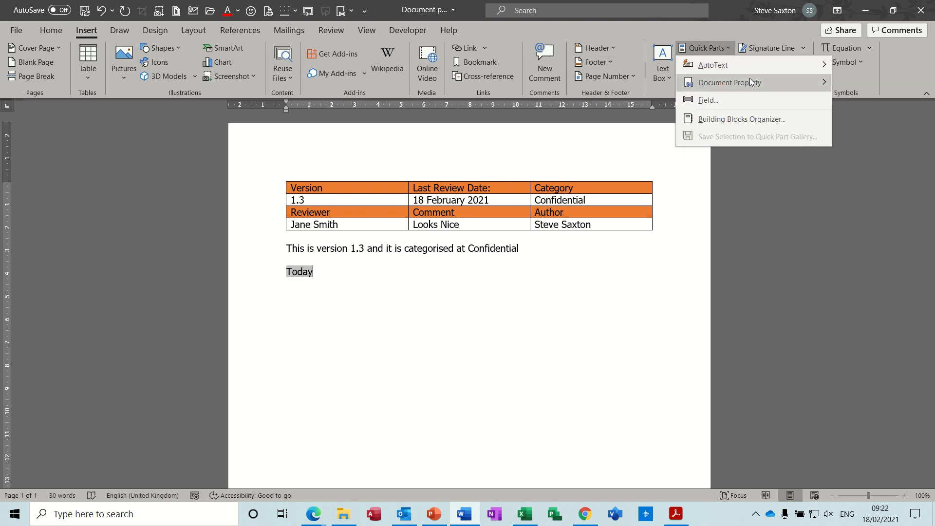
pyautogui.moveTo(750, 80)
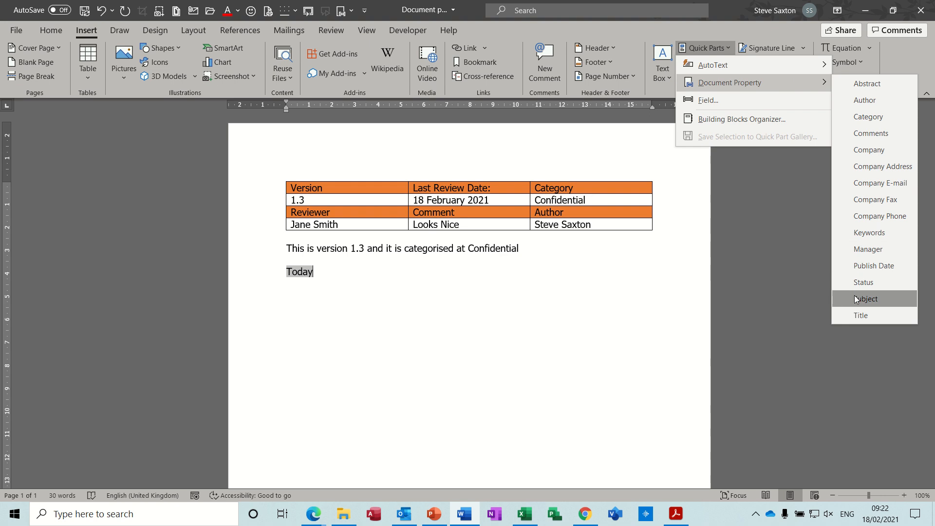
pyautogui.rightClick(718, 83)
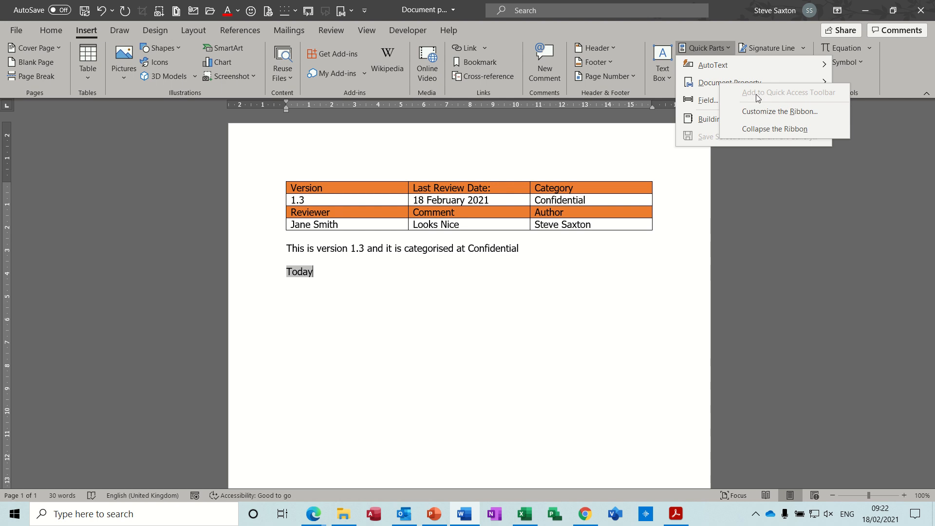
pyautogui.click(351, 12)
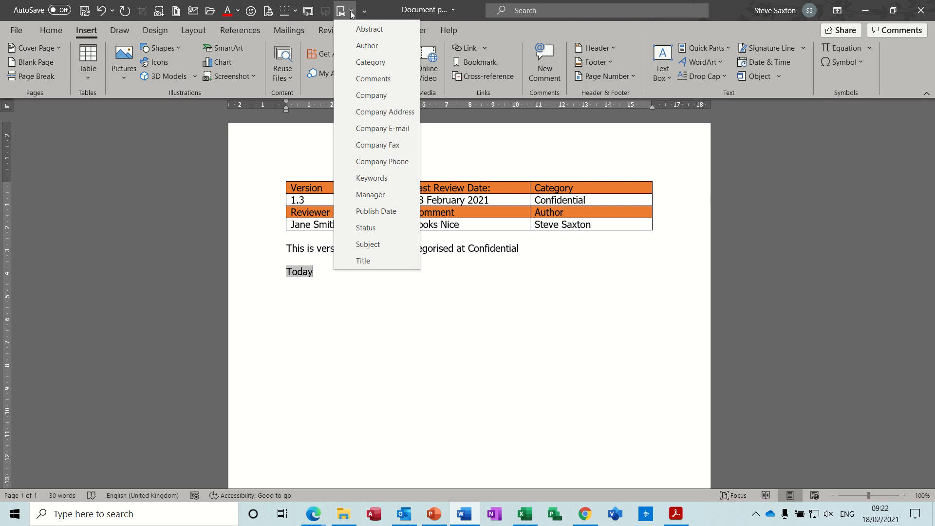
pyautogui.click(351, 12)
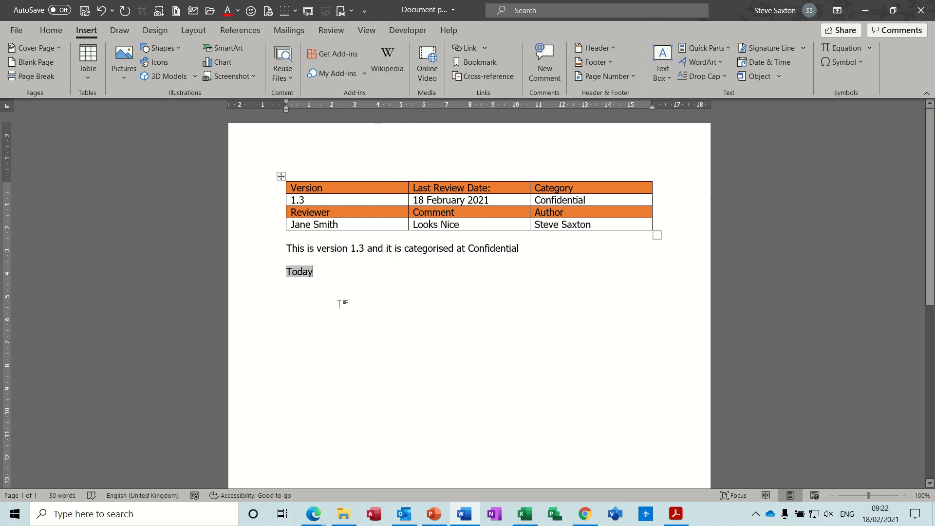
# Delete the Test property field and its line below the version sentence
pyautogui.click(334, 272)
pyautogui.moveTo(334, 272); pyautogui.dragTo(258, 263)
pyautogui.press('Delete')
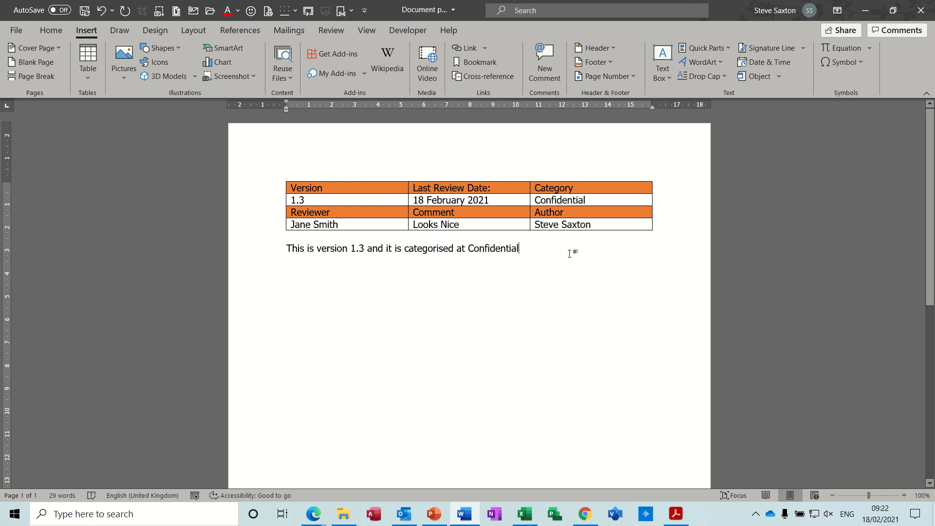
# Insert a table with three columns and four rows on a new line below the version sentence
pyautogui.press('Return')
pyautogui.click(90, 77)
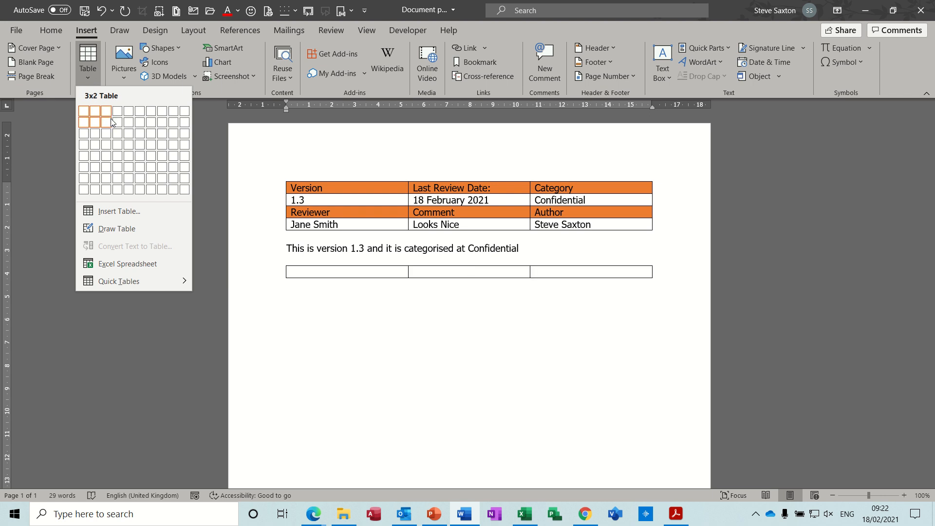
pyautogui.click(108, 145)
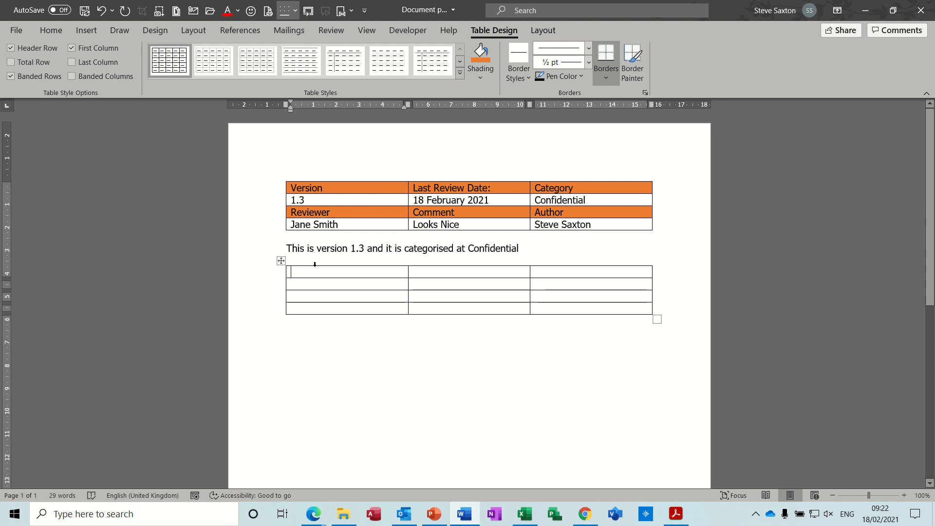
# Enter the headings "Version", "Last Review Date" and "Category" in the first row of the new table
pyautogui.write('Version')
pyautogui.click(437, 274)
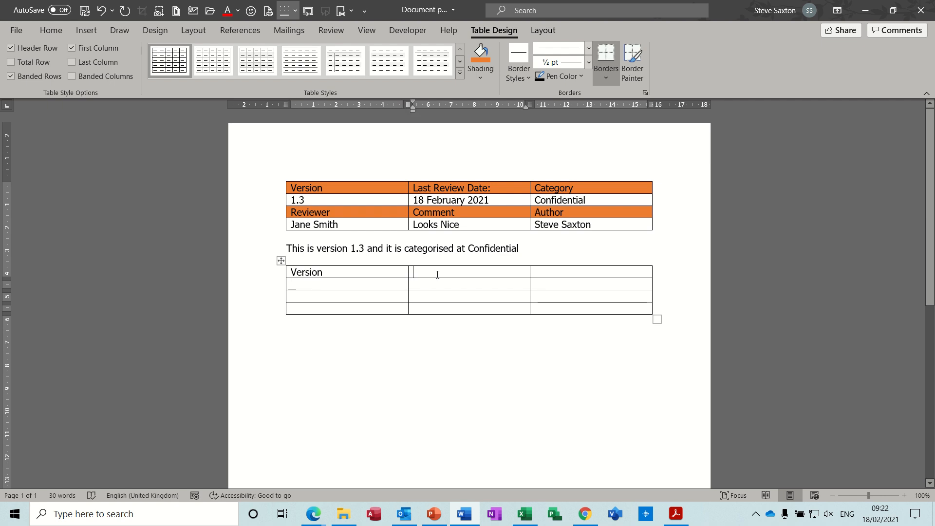
pyautogui.write('Last')
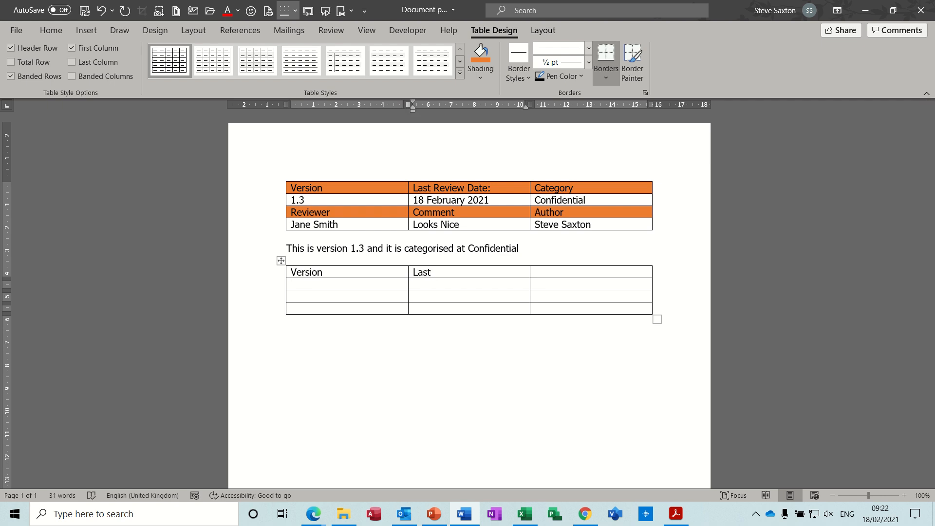
pyautogui.write(' Revie')
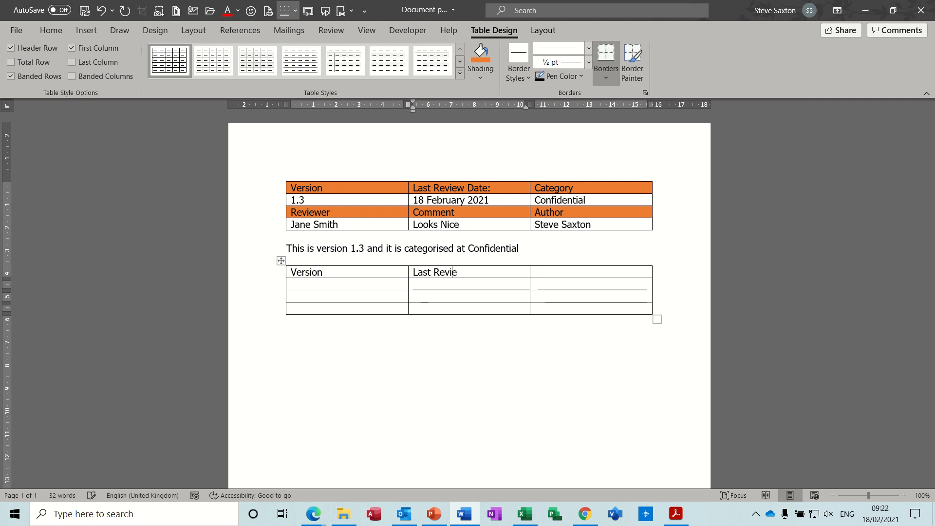
pyautogui.write('w Date')
pyautogui.press('Tab')
pyautogui.write('Cate')
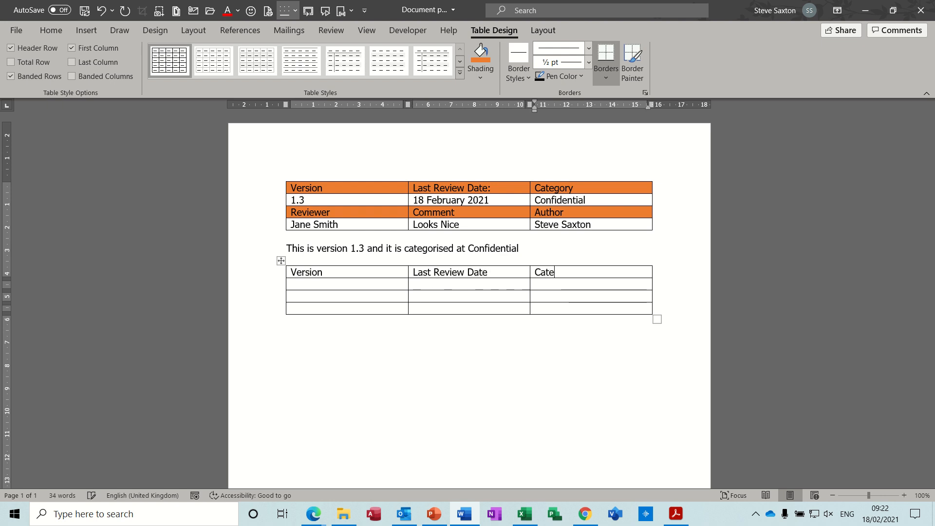
pyautogui.write('gory')
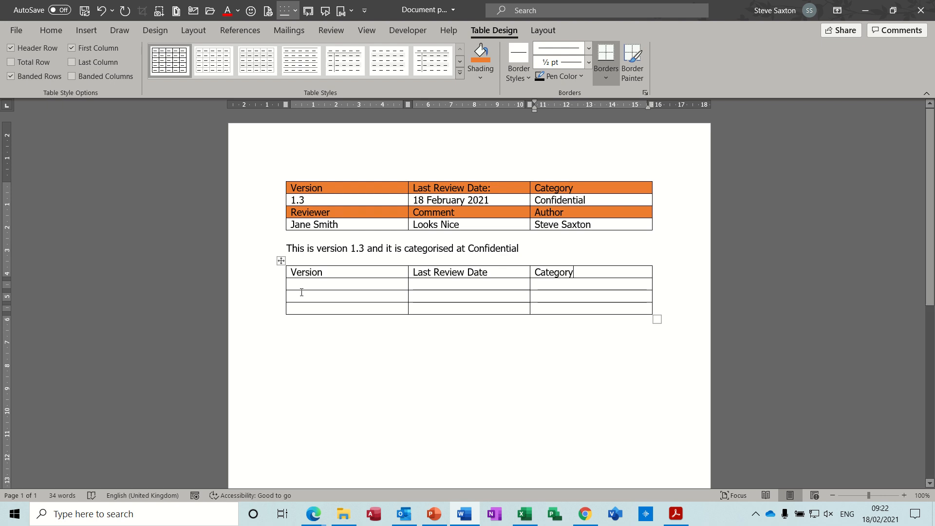
# Enter the headings "Reviewer", "Comments" and "Author" in the third row of the new table
pyautogui.click(301, 297)
pyautogui.write('Re')
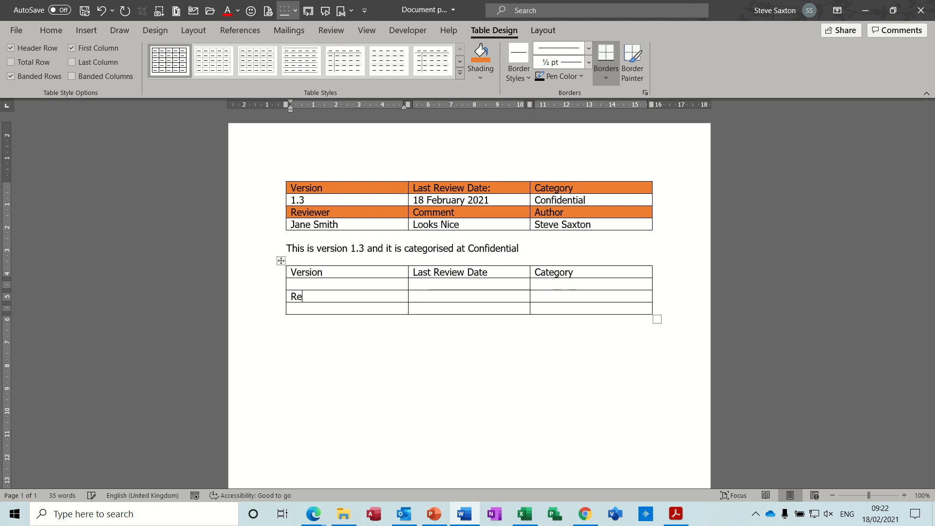
pyautogui.write('view')
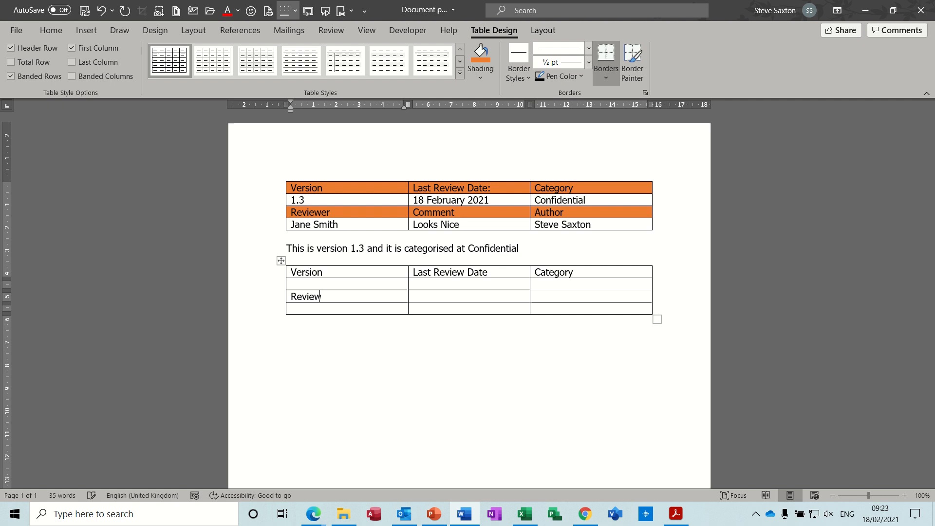
pyautogui.write('er')
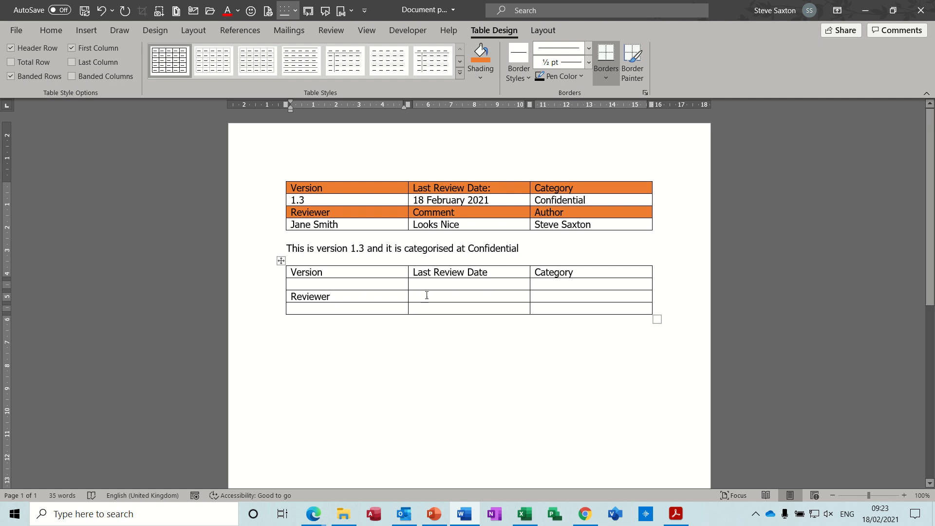
pyautogui.click(430, 297)
pyautogui.write('C')
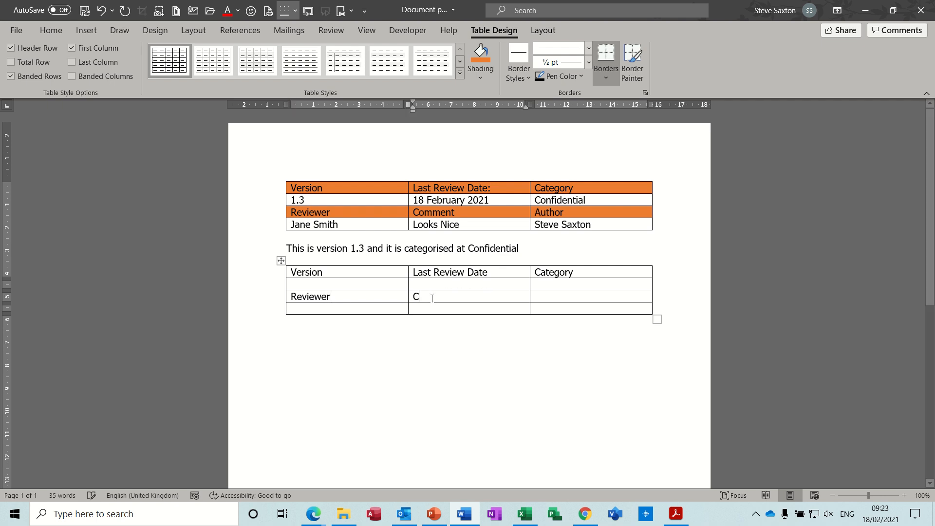
pyautogui.write('omments')
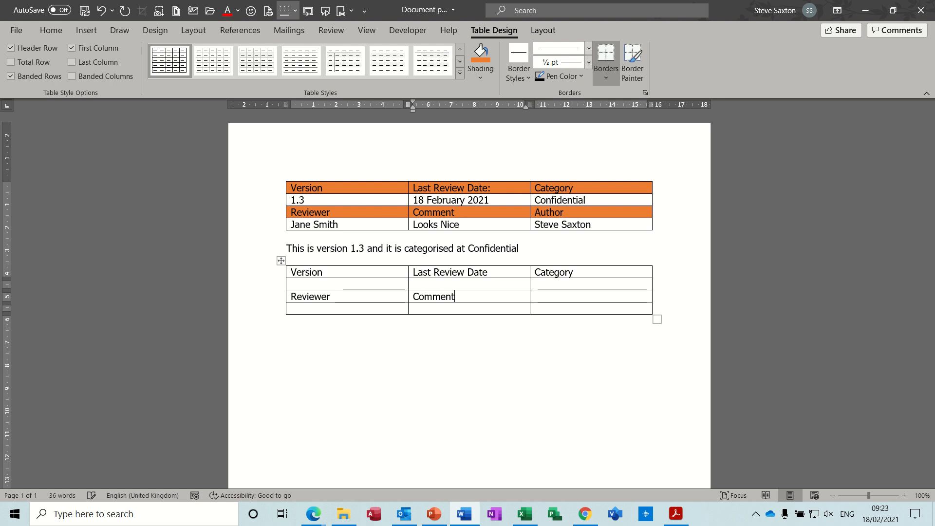
pyautogui.click(538, 299)
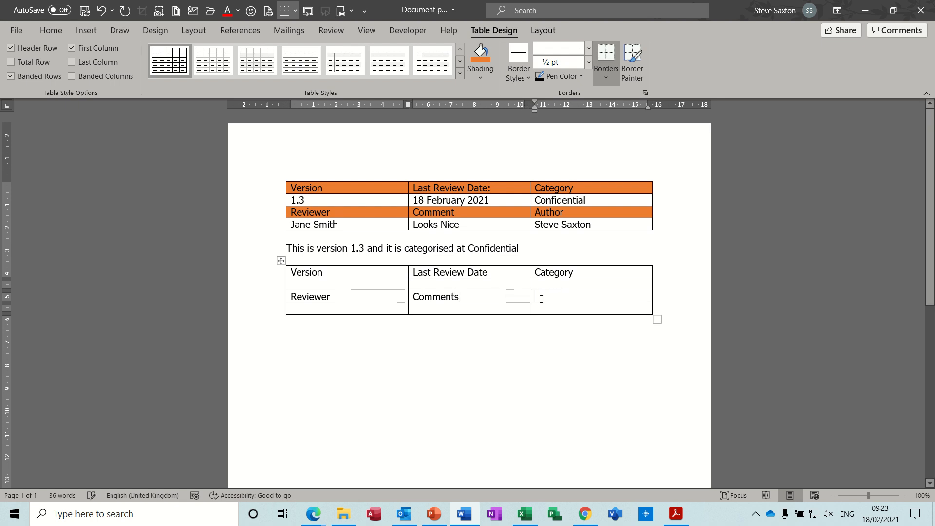
pyautogui.write('Author')
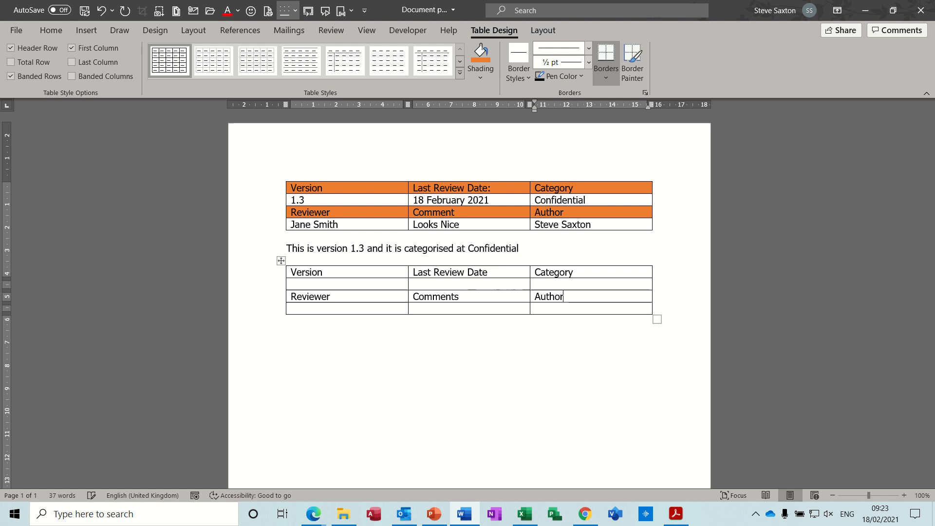
# Insert the Status document property in the cell below the new table's Version heading
pyautogui.click(346, 285)
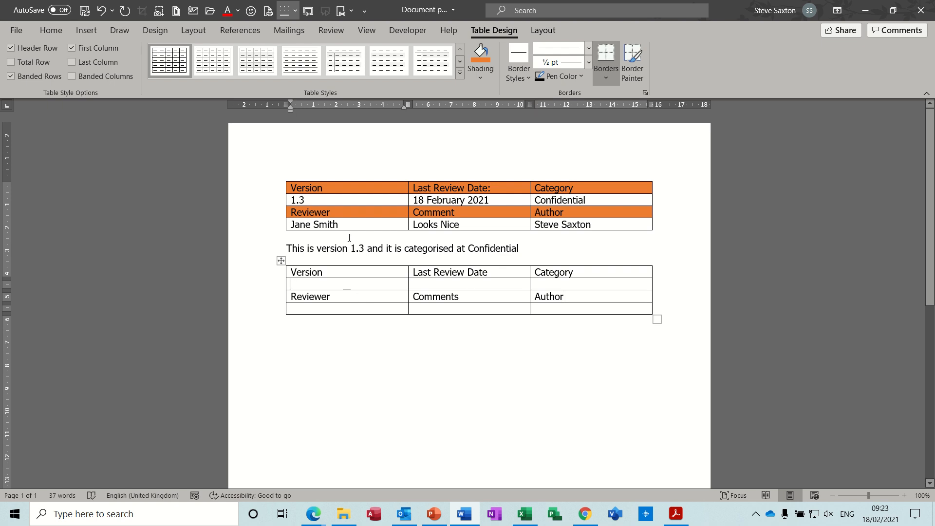
pyautogui.click(351, 14)
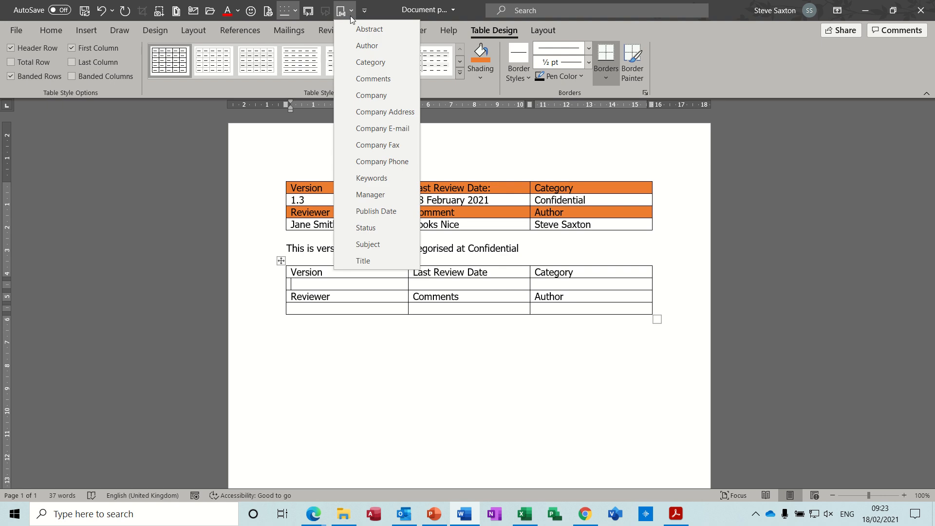
pyautogui.click(385, 227)
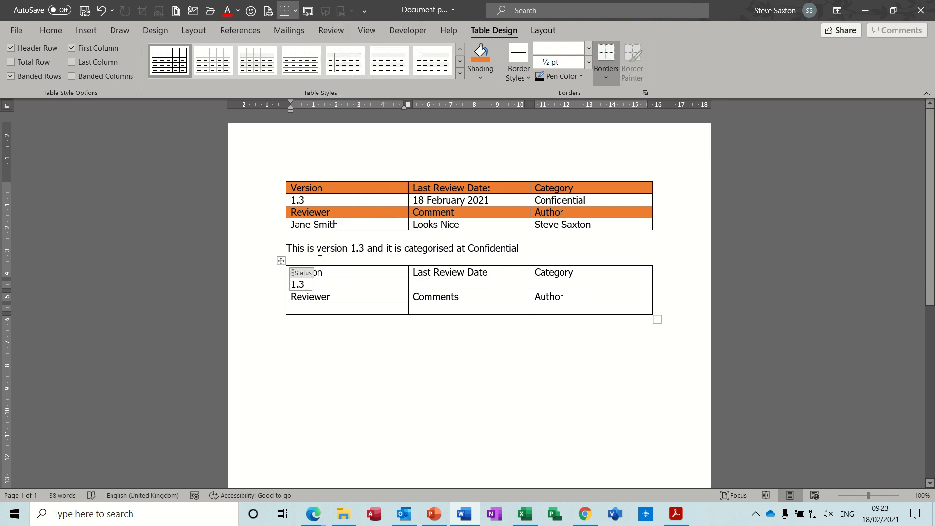
# Change the value of the Status property in the new table to 1.4
pyautogui.click(303, 284)
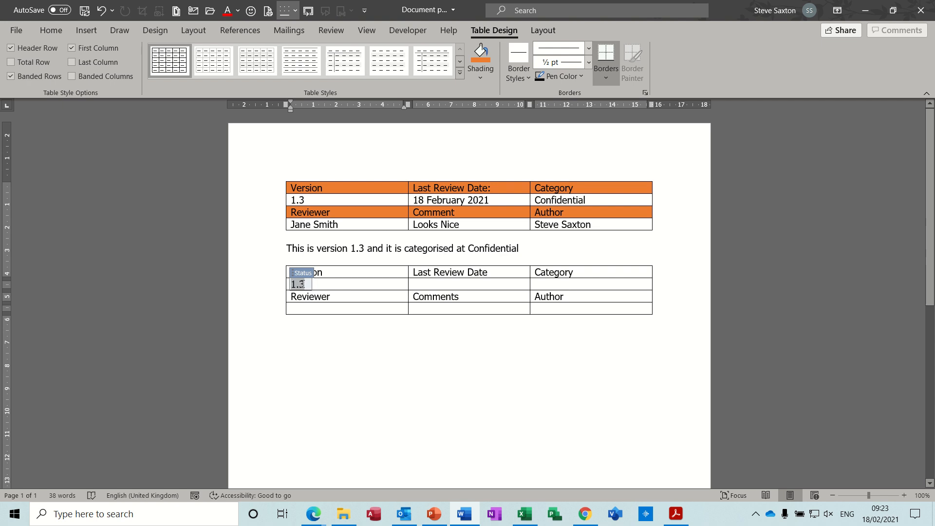
pyautogui.doubleClick(303, 284)
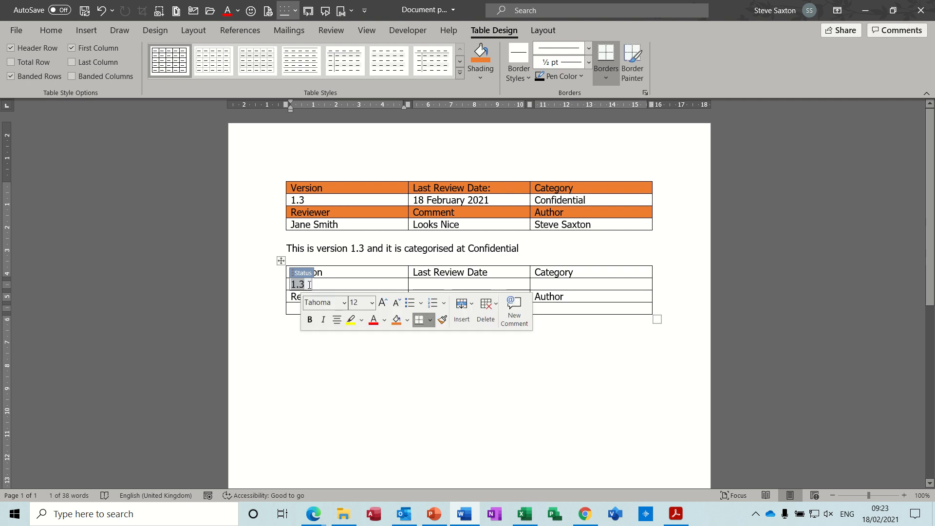
pyautogui.press('Delete')
pyautogui.write('1.4')
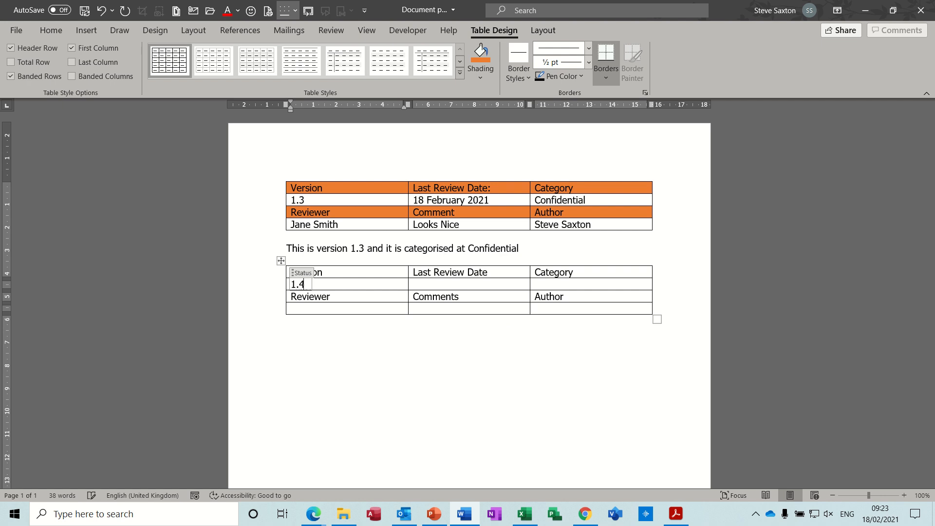
# Insert a date picker content control in the cell below the new table's Last Review Date heading
pyautogui.click(425, 284)
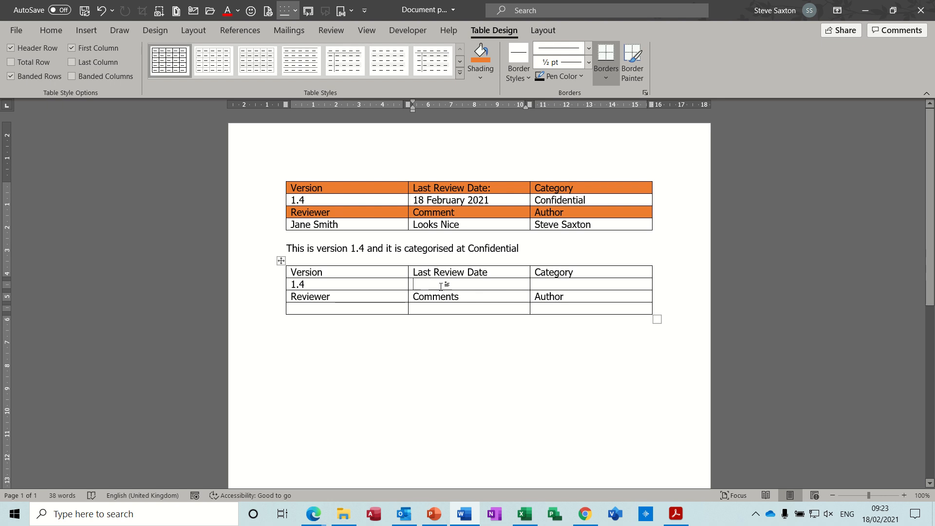
pyautogui.click(407, 30)
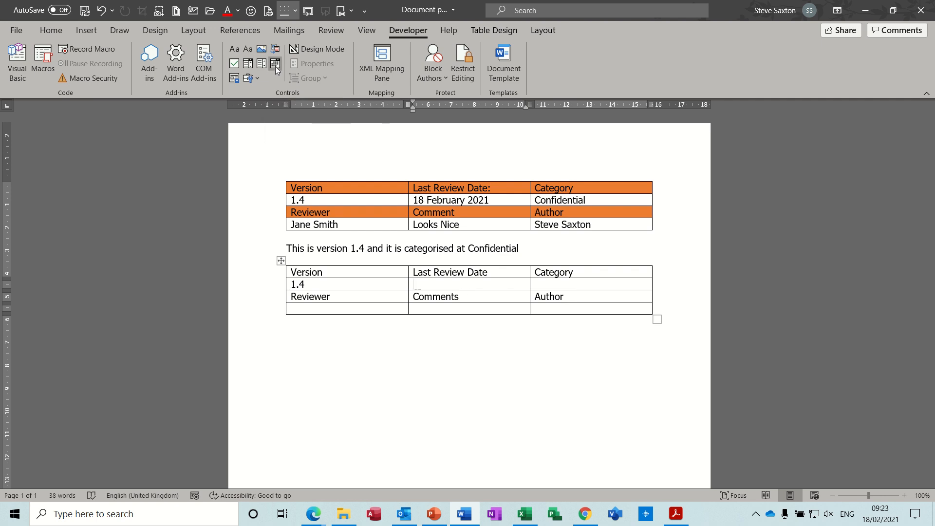
pyautogui.click(275, 66)
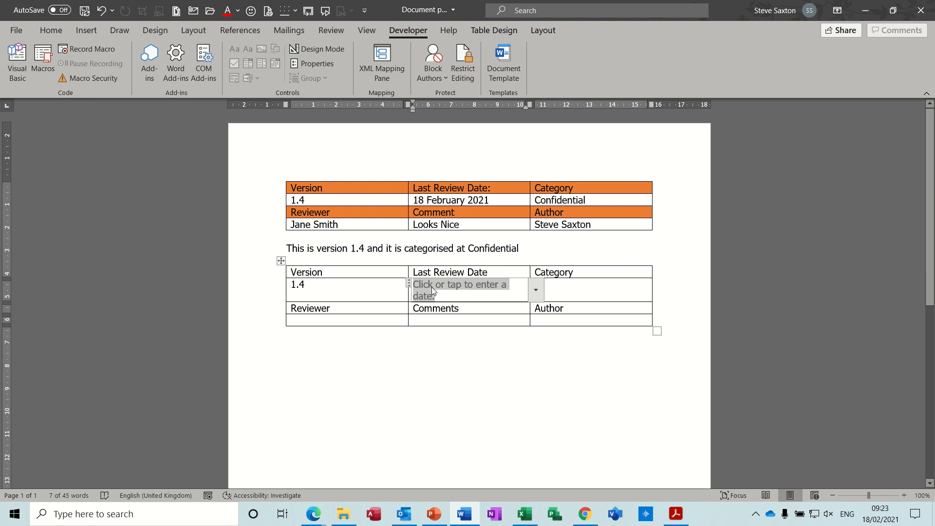
# In design mode, set the date control's text to "Last Review date", and exit design mode
pyautogui.click(322, 48)
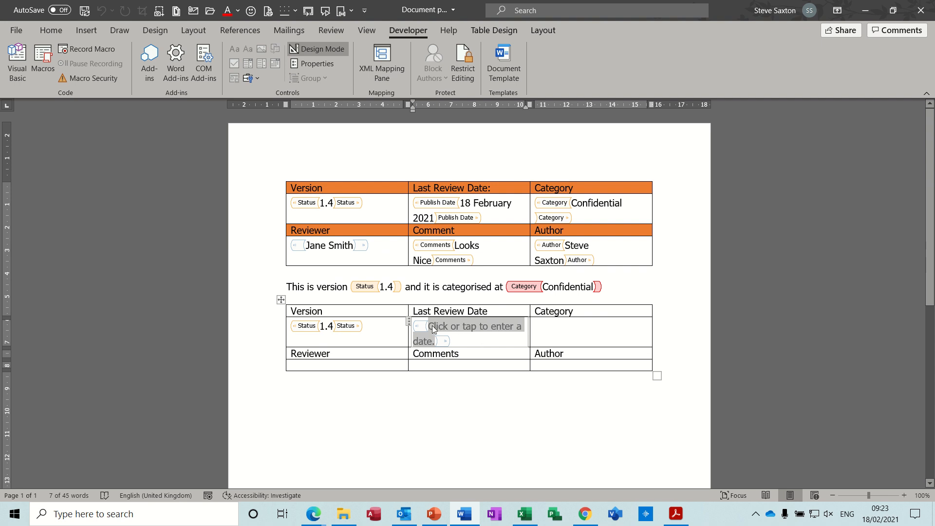
pyautogui.write('Re')
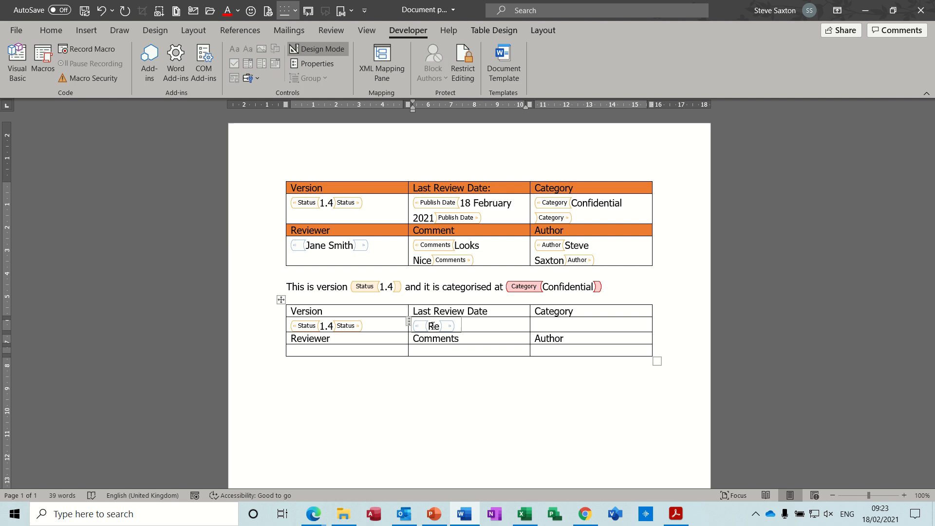
pyautogui.press('BackSpace')
pyautogui.press('BackSpace')
pyautogui.write('Last Revi')
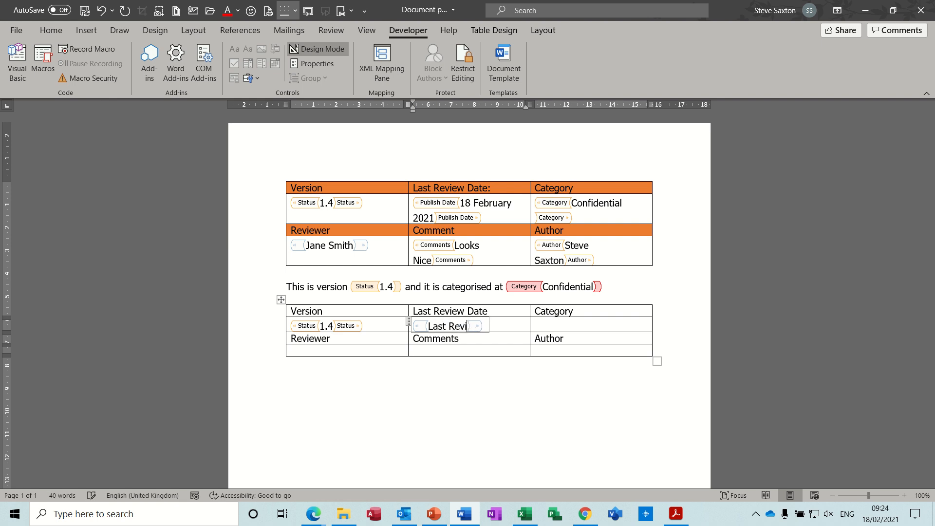
pyautogui.write('ew date')
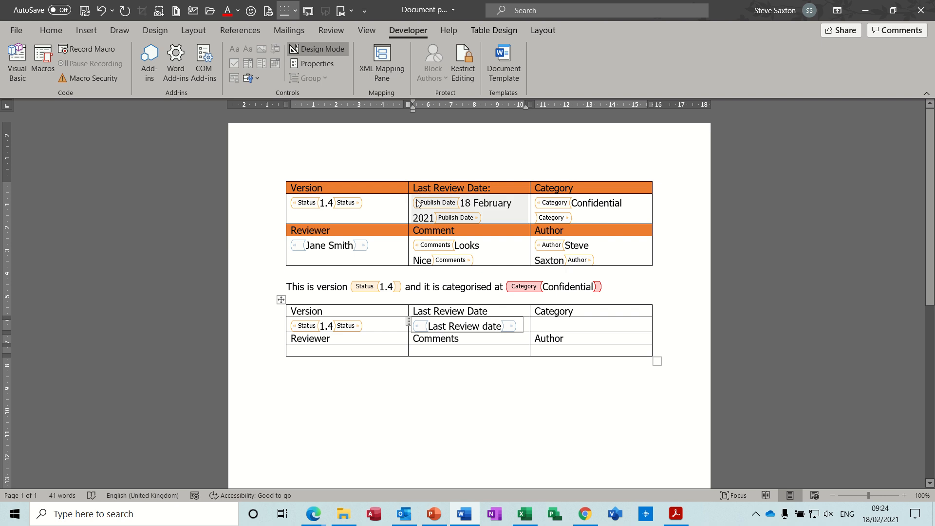
pyautogui.click(310, 48)
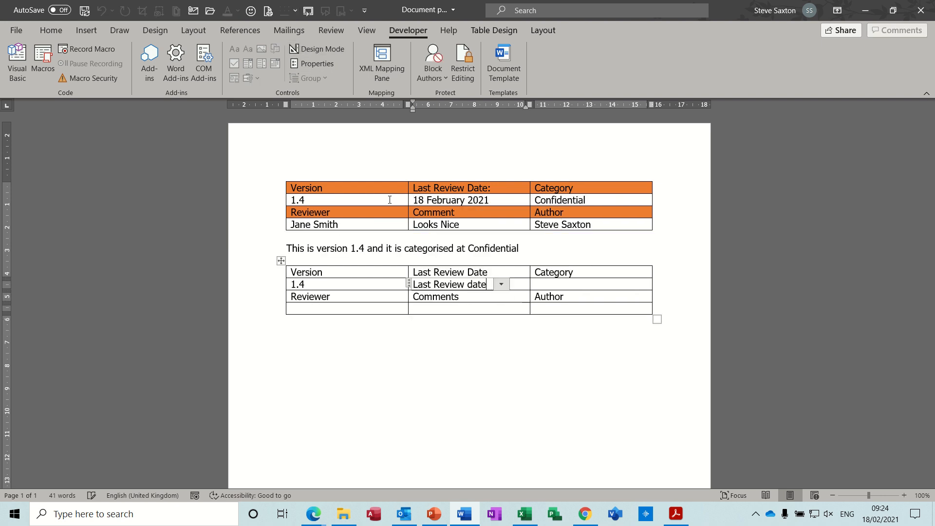
pyautogui.click(552, 284)
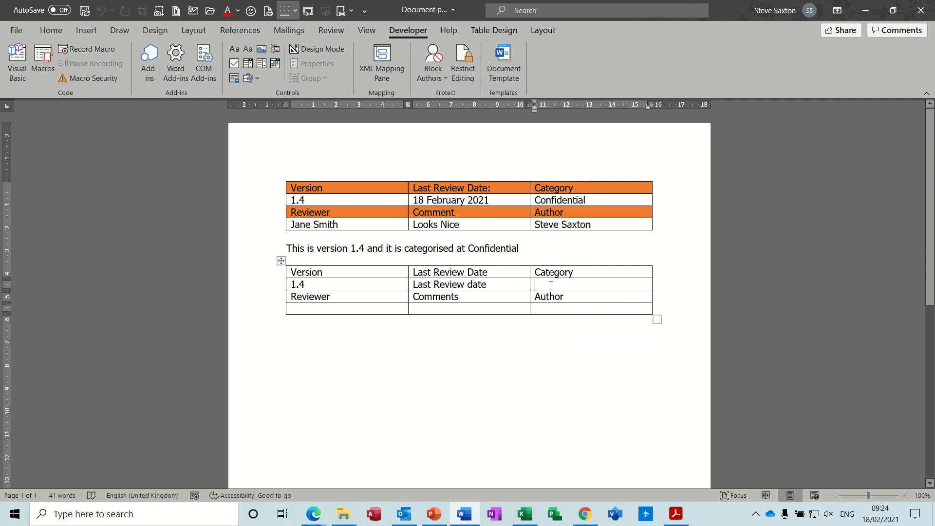
# In design mode, replace the first word of the date control's text so it reads "Enter Review date"
pyautogui.click(423, 283)
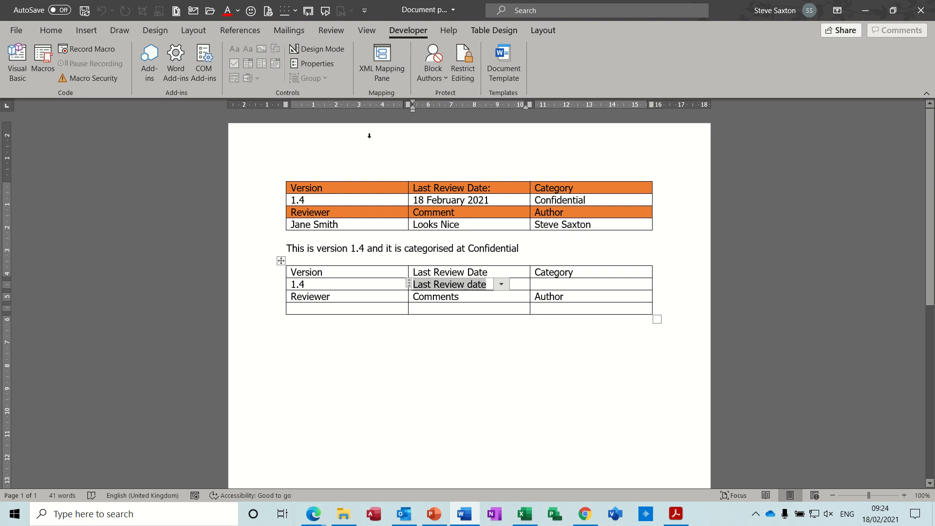
pyautogui.click(329, 49)
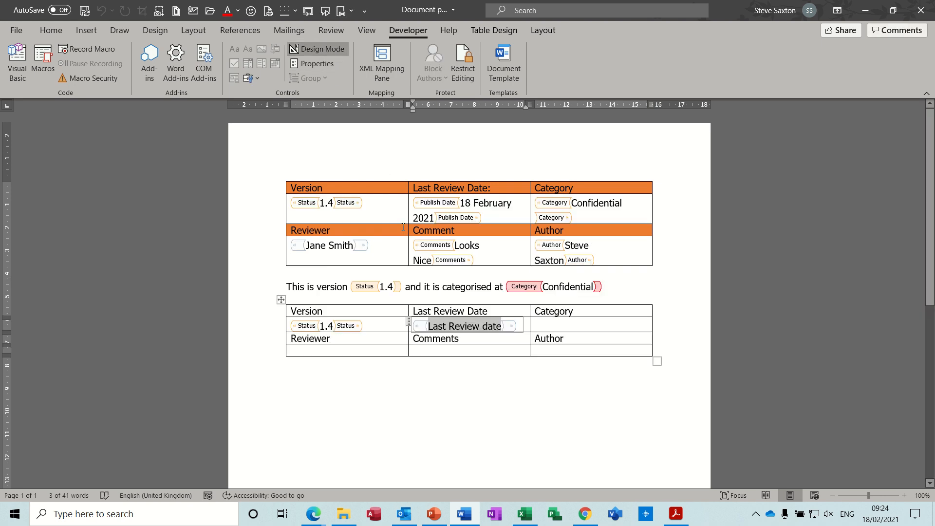
pyautogui.click(438, 326)
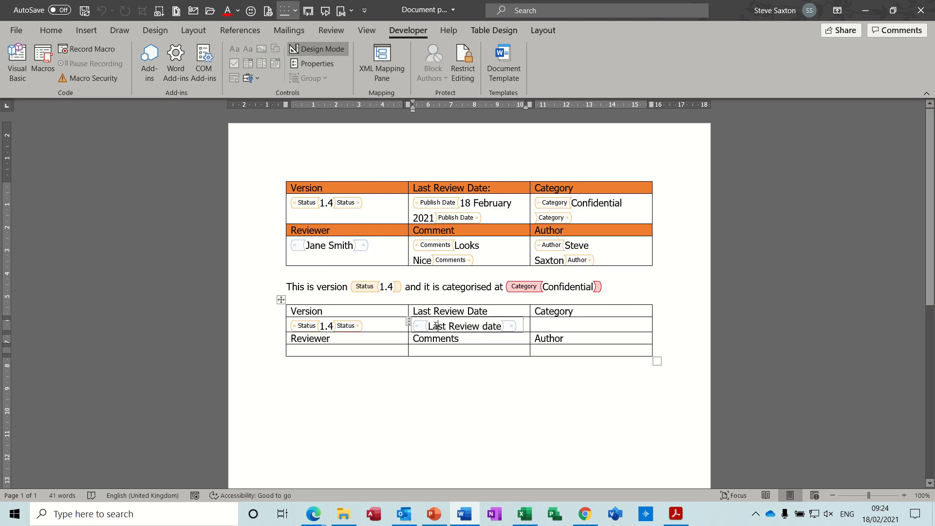
pyautogui.doubleClick(437, 325)
pyautogui.write('En')
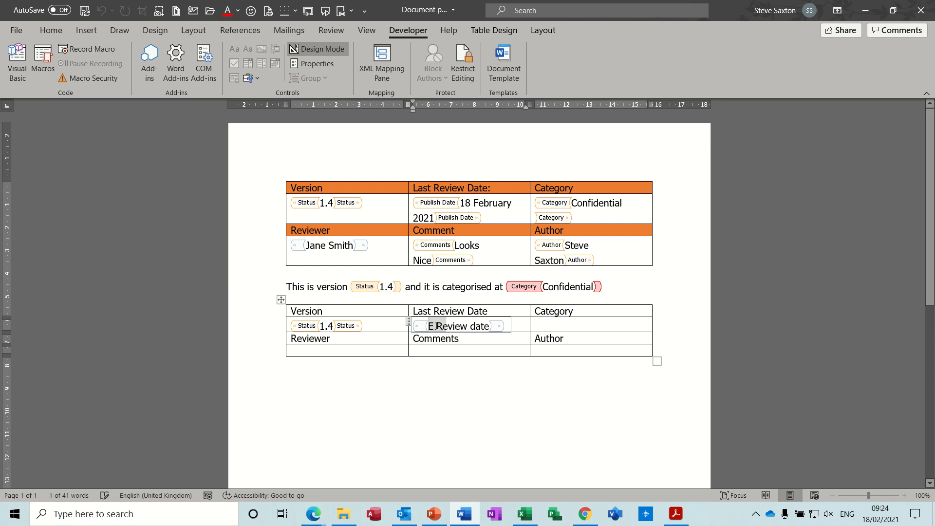
pyautogui.write('ter')
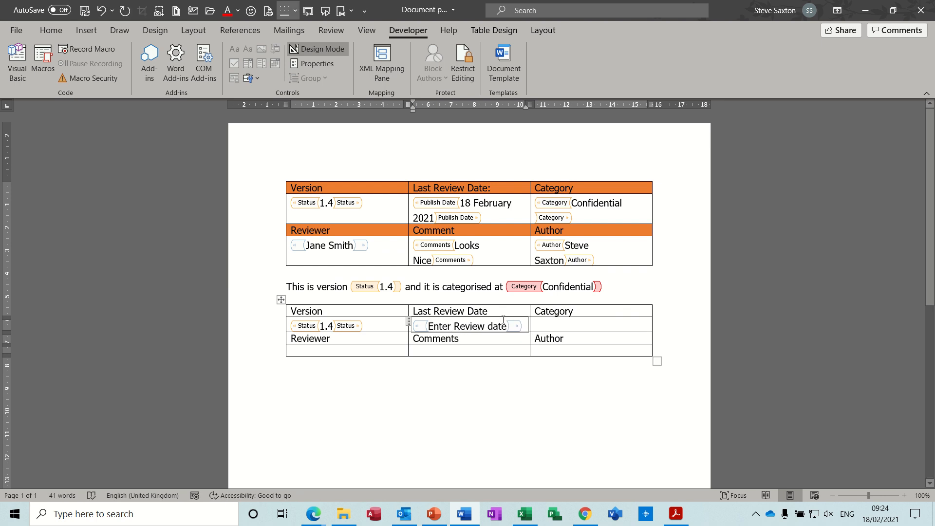
# Exit design mode and insert the Category document property in the cell below the new table's Category heading
pyautogui.click(559, 319)
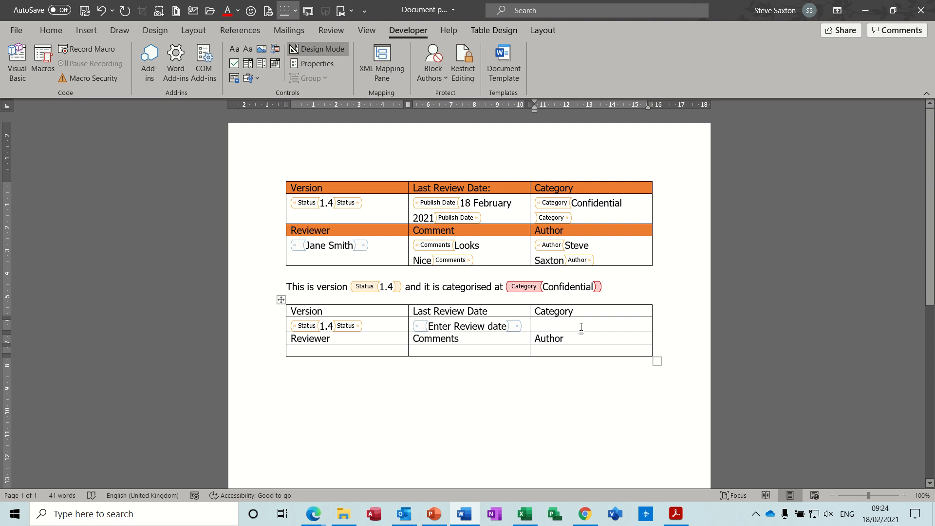
pyautogui.click(321, 49)
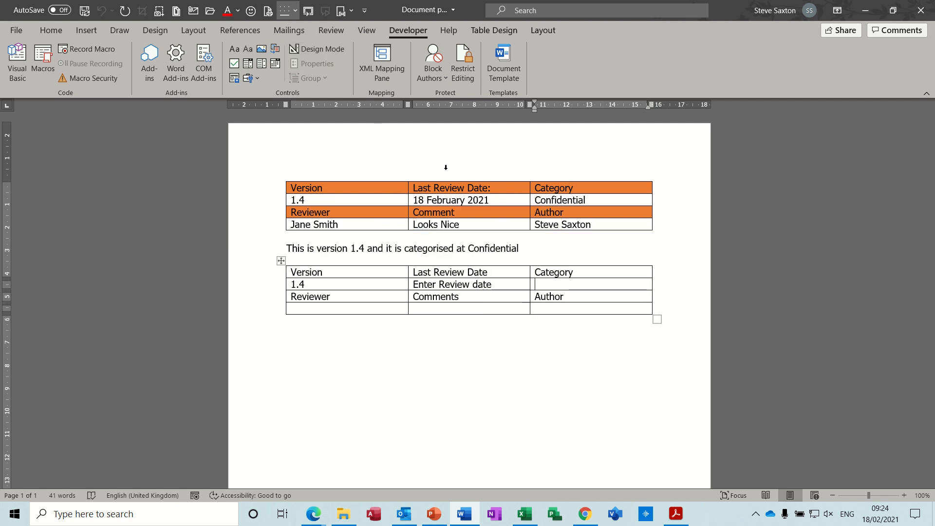
pyautogui.click(351, 11)
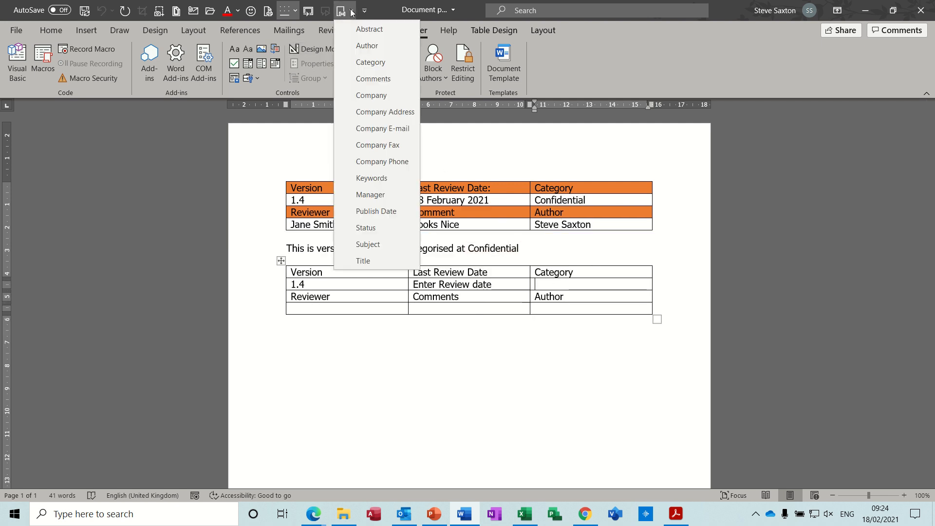
pyautogui.click(371, 63)
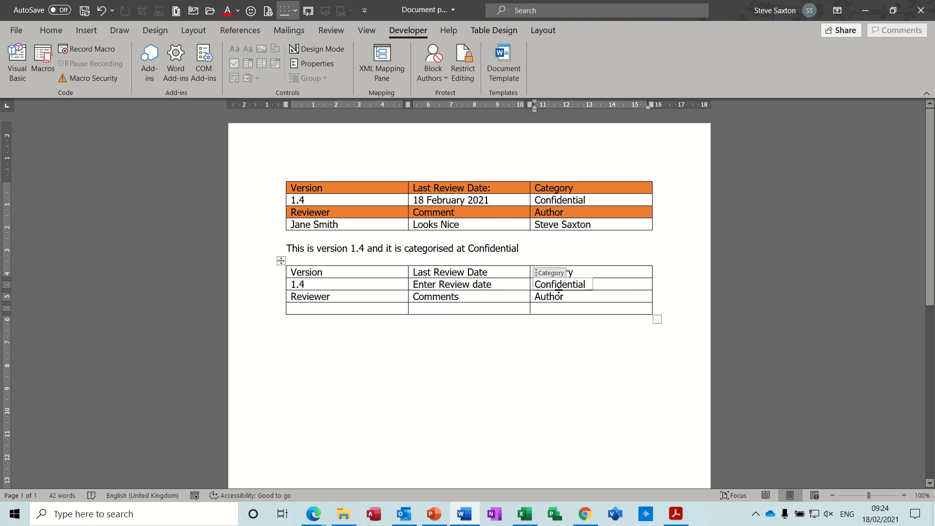
# Insert a rich text content control below the new table's Reviewer heading and set its placeholder text to "Reviewer" in design mode
pyautogui.click(339, 308)
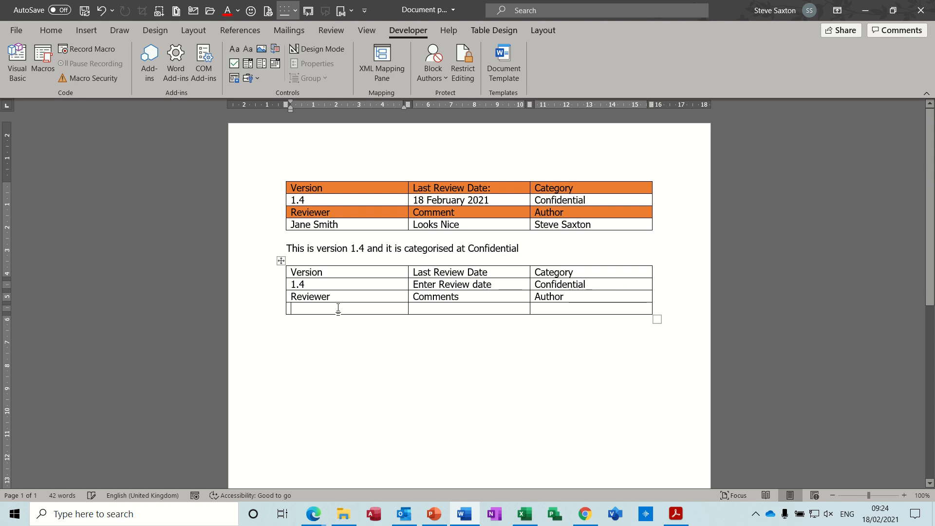
pyautogui.click(236, 50)
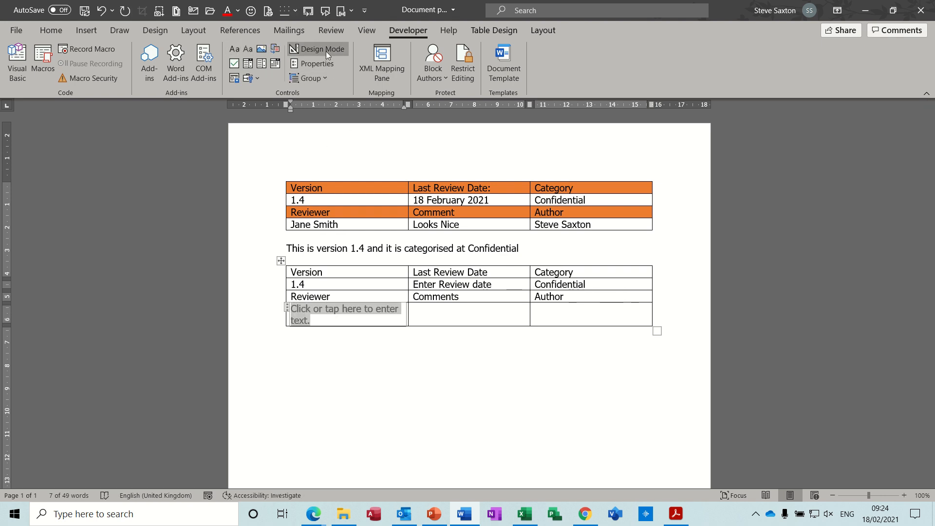
pyautogui.click(304, 49)
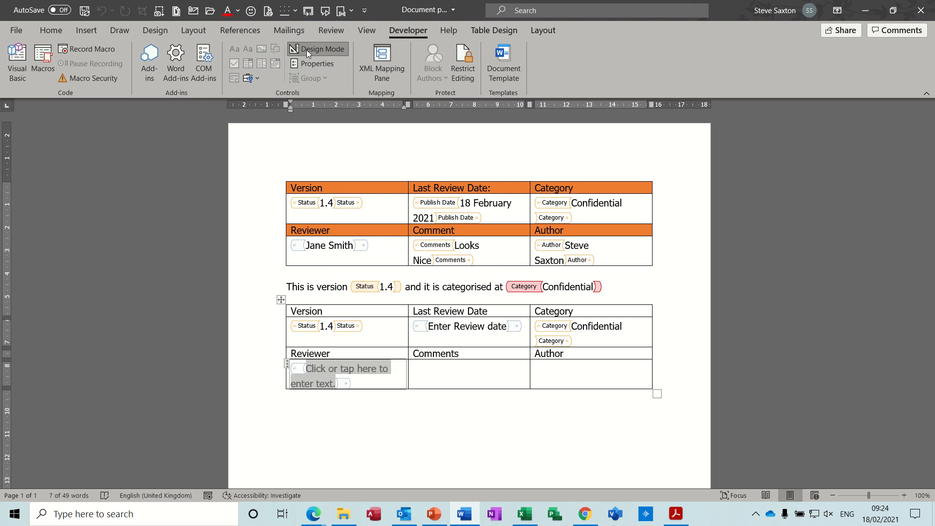
pyautogui.click(321, 368)
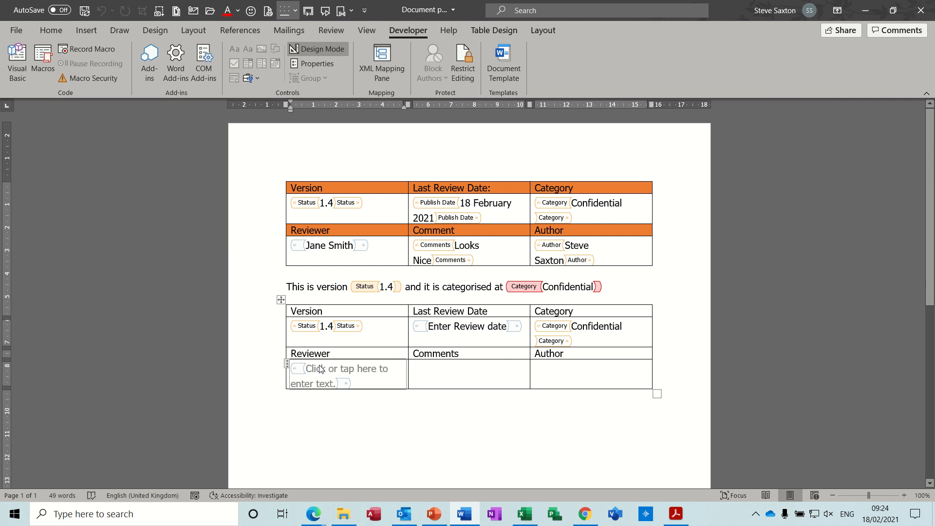
pyautogui.moveTo(308, 369); pyautogui.dragTo(330, 382)
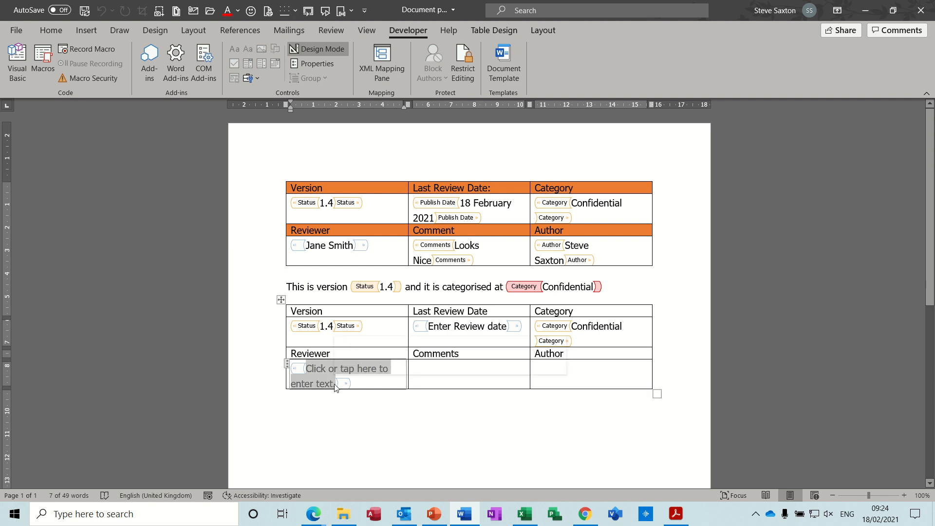
pyautogui.write('Revie')
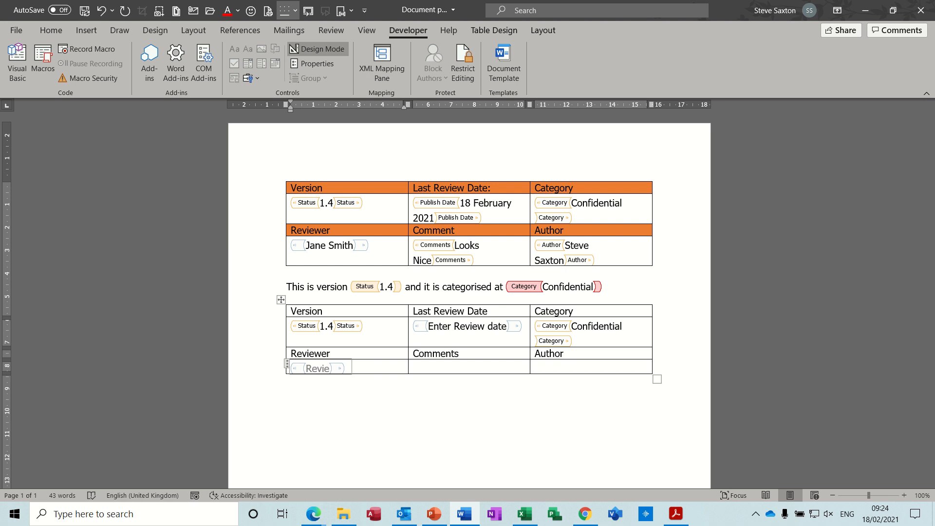
pyautogui.write('wer')
pyautogui.click(319, 49)
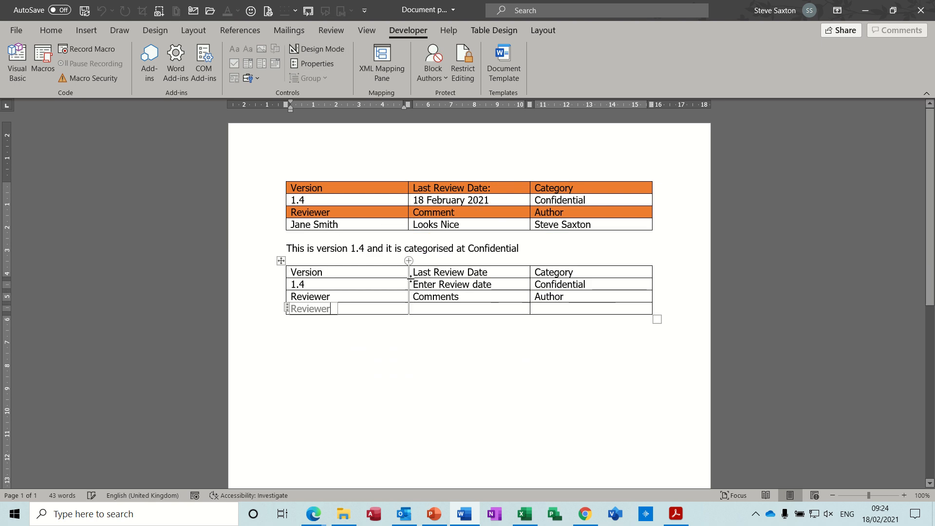
# Insert the Comments and Author document properties in the cells below the matching headings of the new table
pyautogui.click(429, 310)
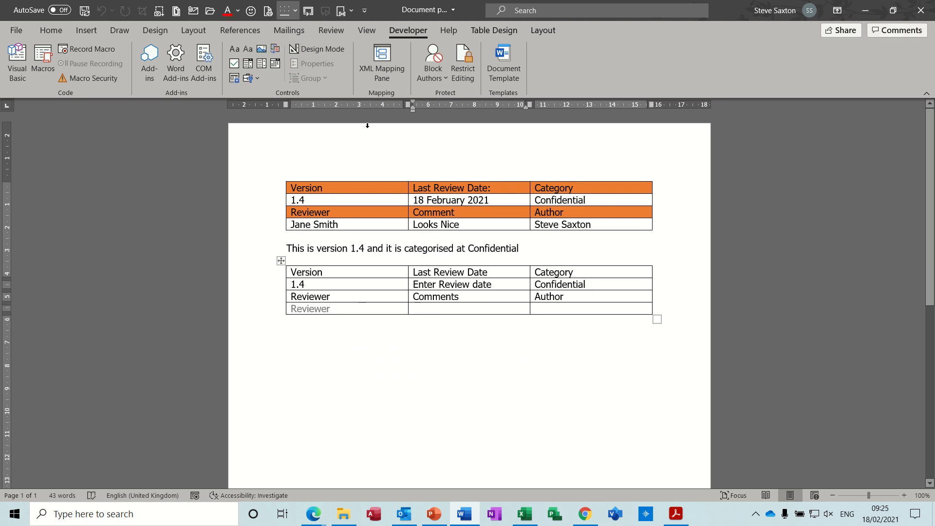
pyautogui.click(344, 11)
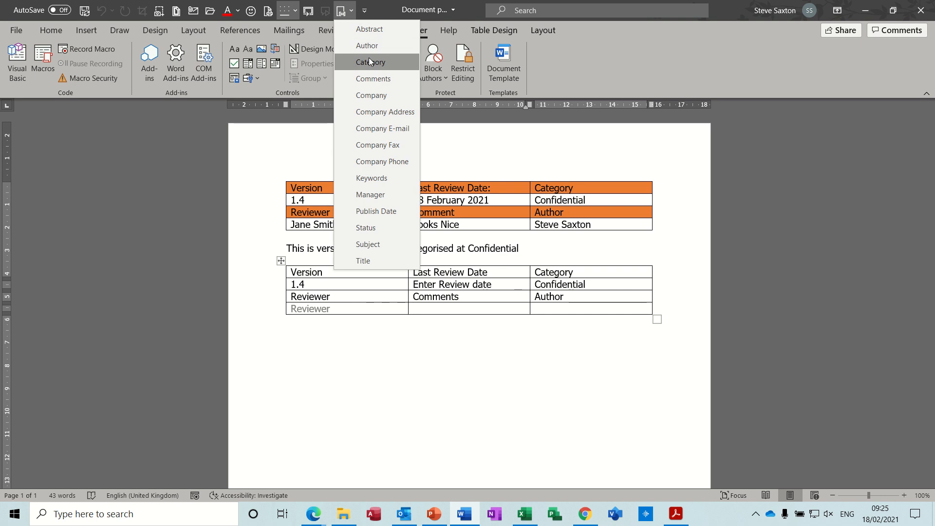
pyautogui.click(372, 78)
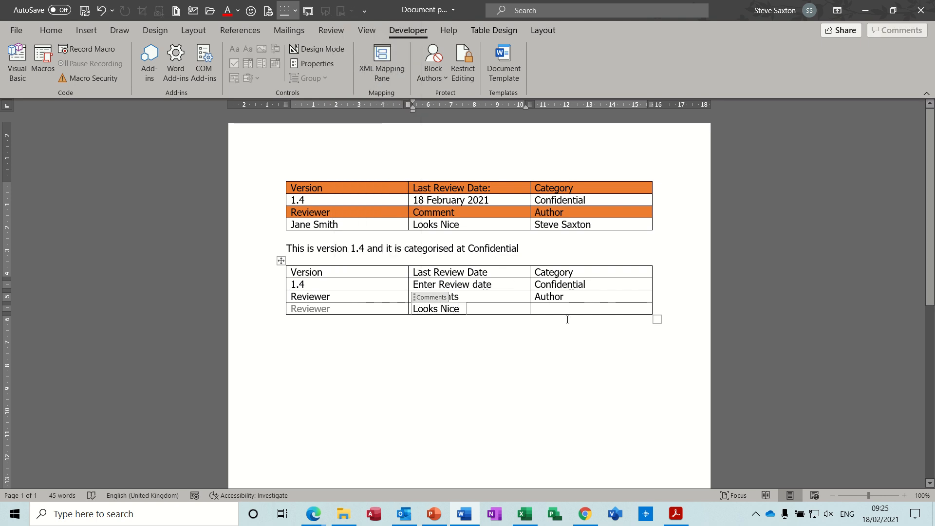
pyautogui.click(553, 308)
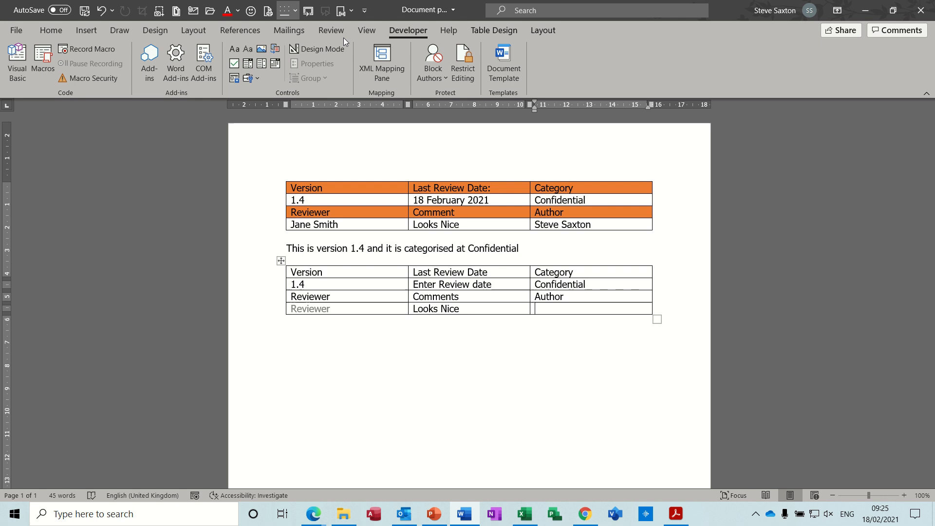
pyautogui.click(349, 11)
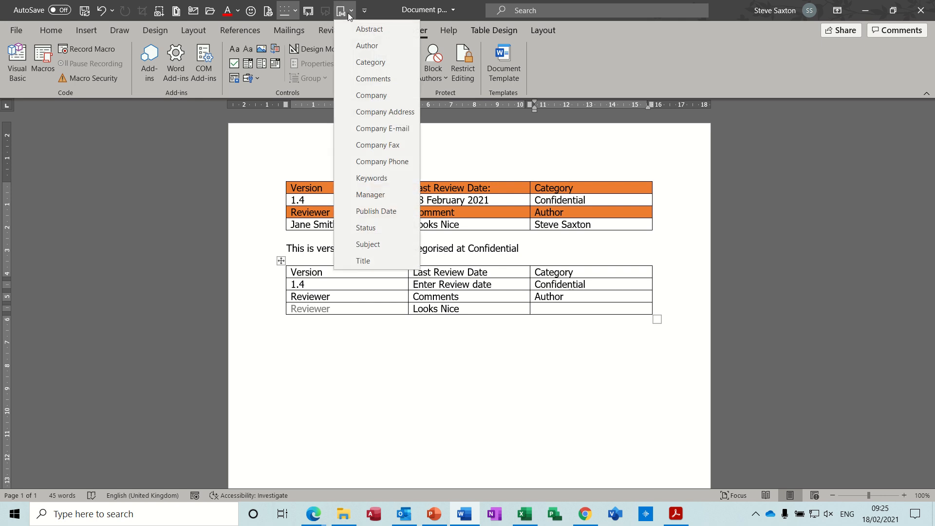
pyautogui.click(360, 46)
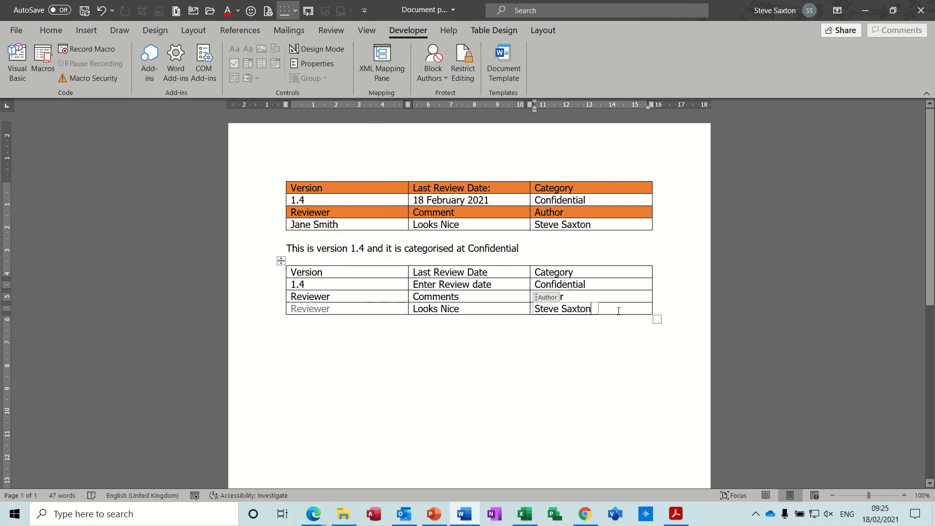
pyautogui.click(485, 371)
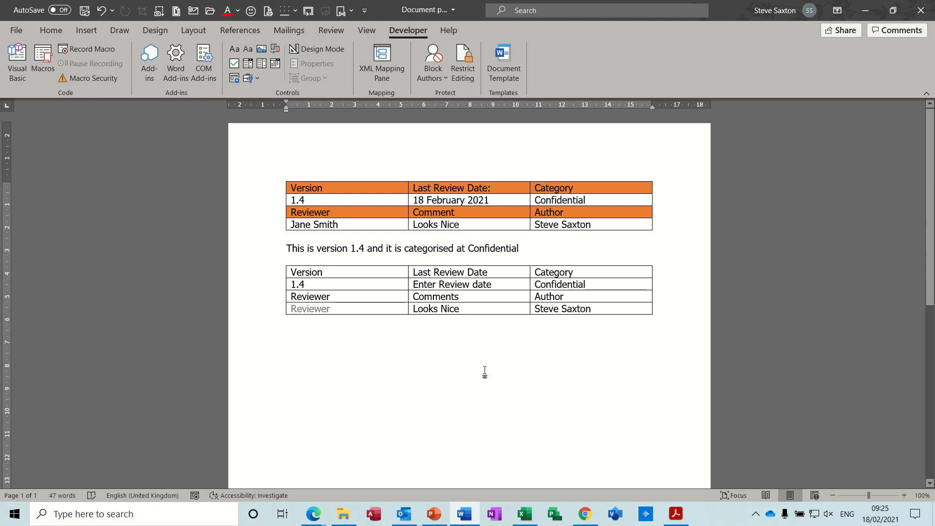
# Turn on the display of bookmarks in the advanced Word options for document content
pyautogui.hotkey('ctrl', 'z')
pyautogui.click(16, 31)
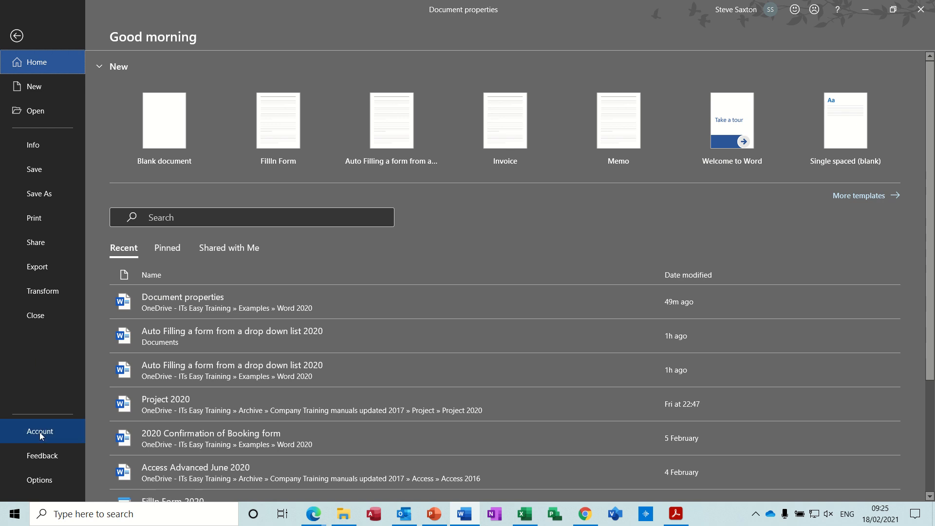
pyautogui.click(39, 481)
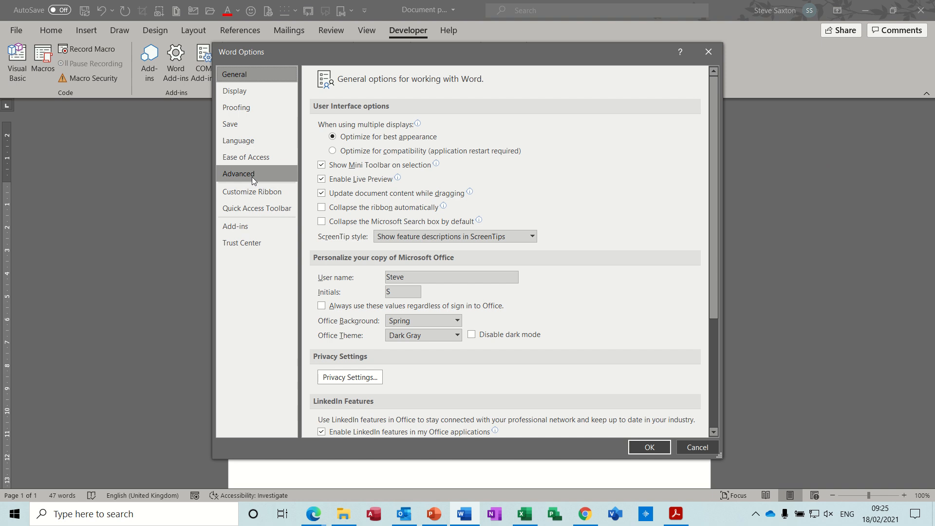
pyautogui.click(243, 174)
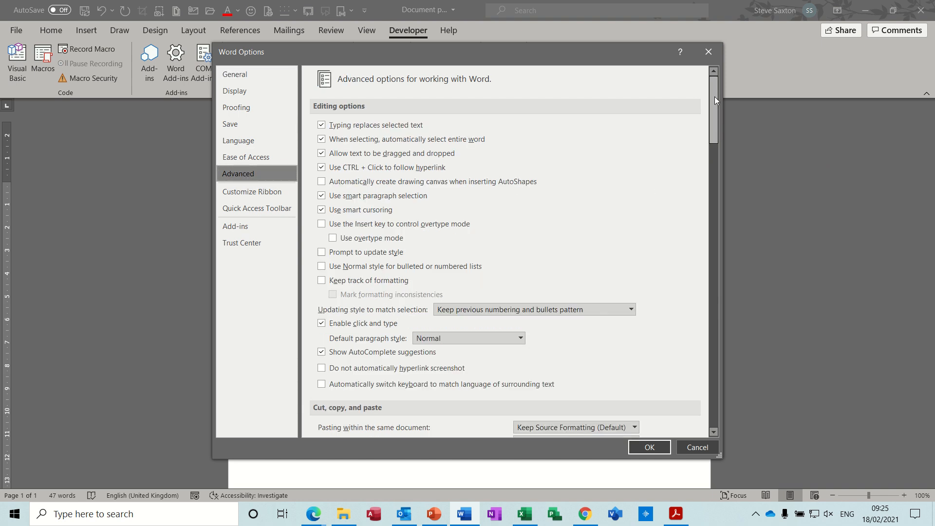
pyautogui.moveTo(714, 93); pyautogui.dragTo(723, 200)
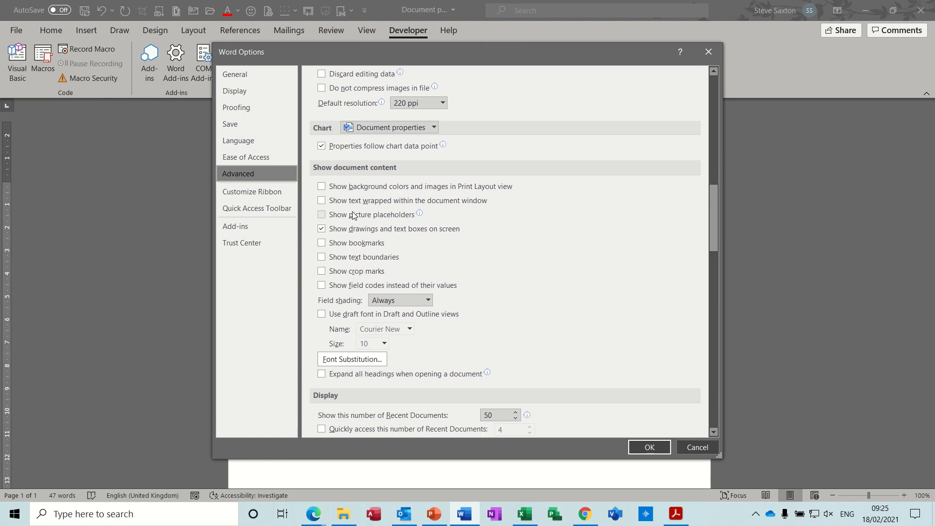
pyautogui.click(322, 243)
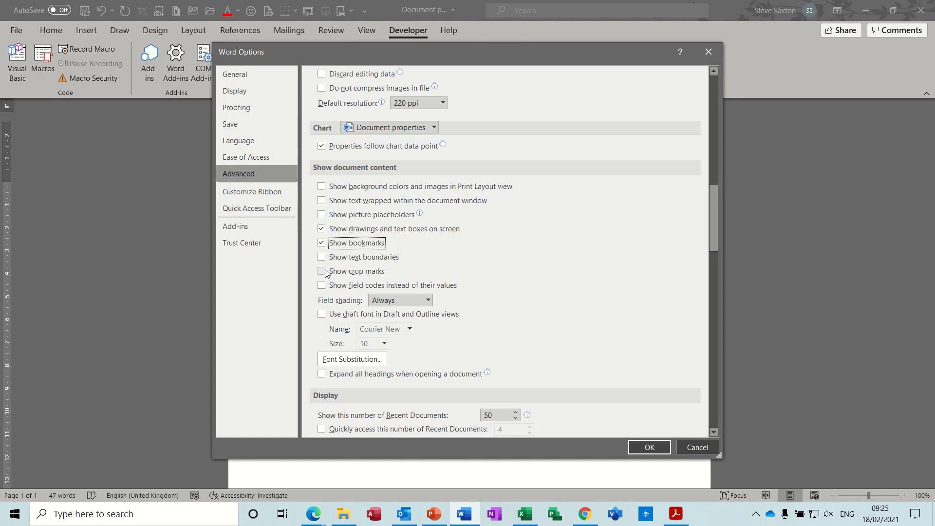
# Enable showing field codes instead of their values, set field shading to Never, and apply the options
pyautogui.click(322, 286)
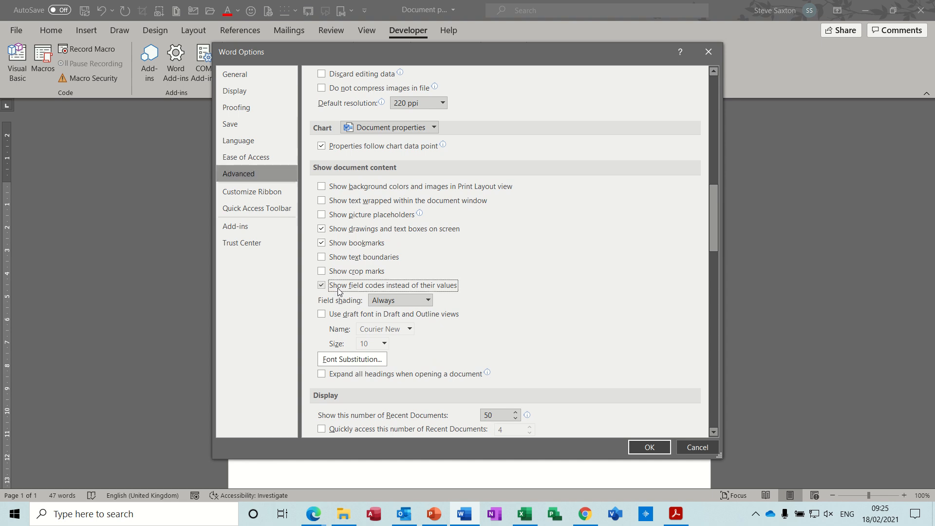
pyautogui.click(428, 300)
pyautogui.click(413, 314)
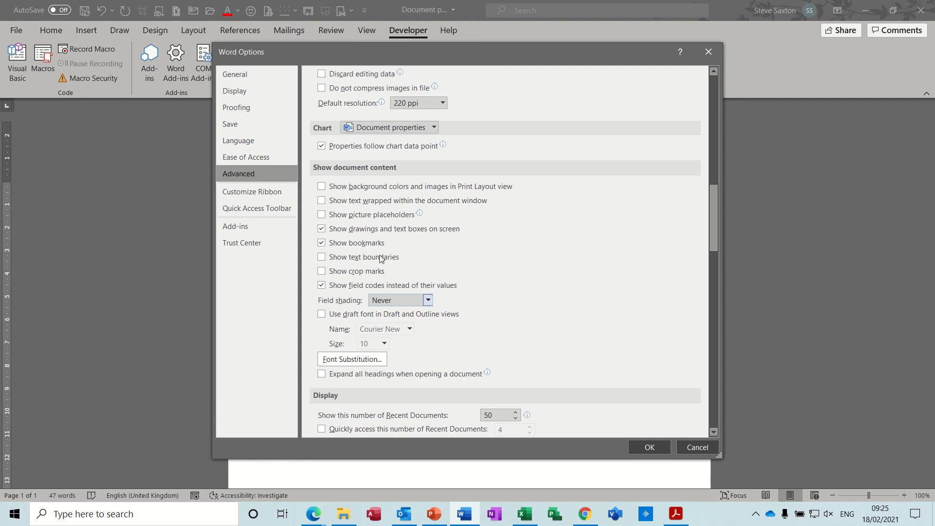
pyautogui.click(656, 449)
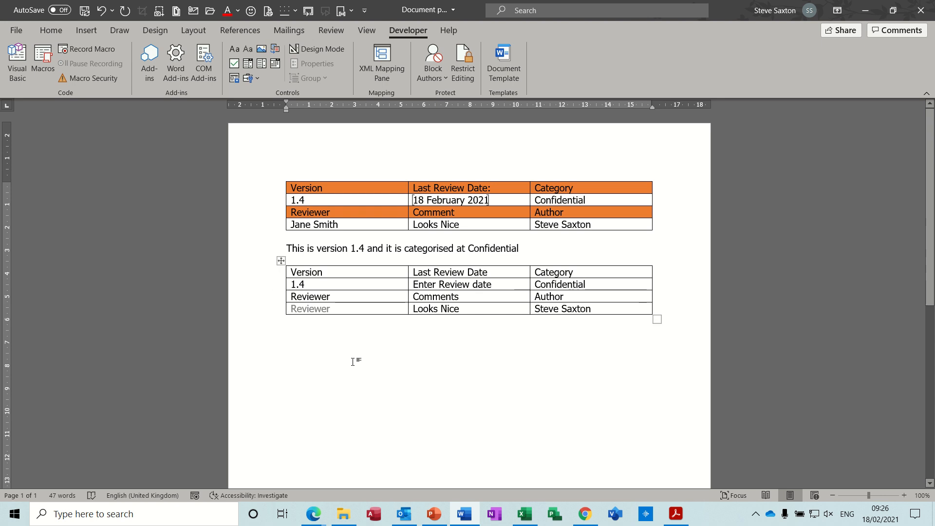
# Enter a sample first name on the line below the new table and bookmark that word as "t"
pyautogui.write('steve')
pyautogui.doubleClick(291, 333)
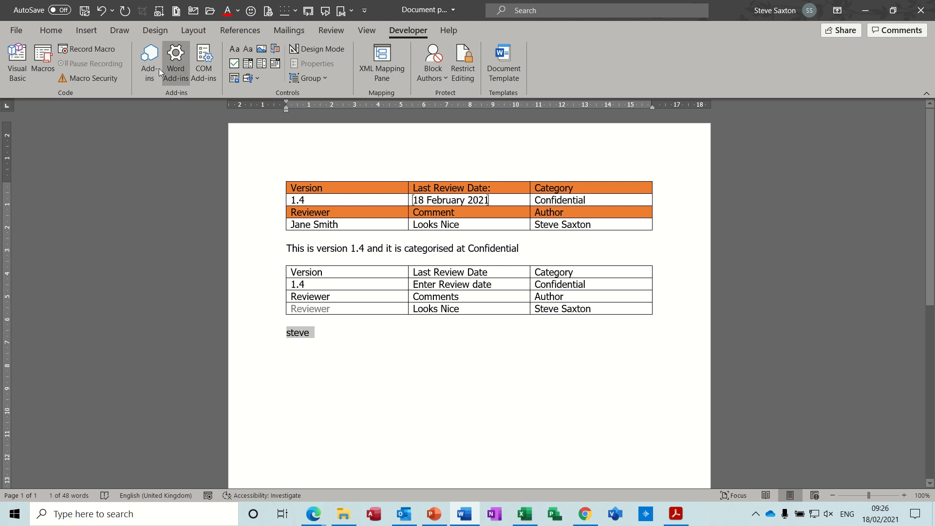
pyautogui.click(91, 32)
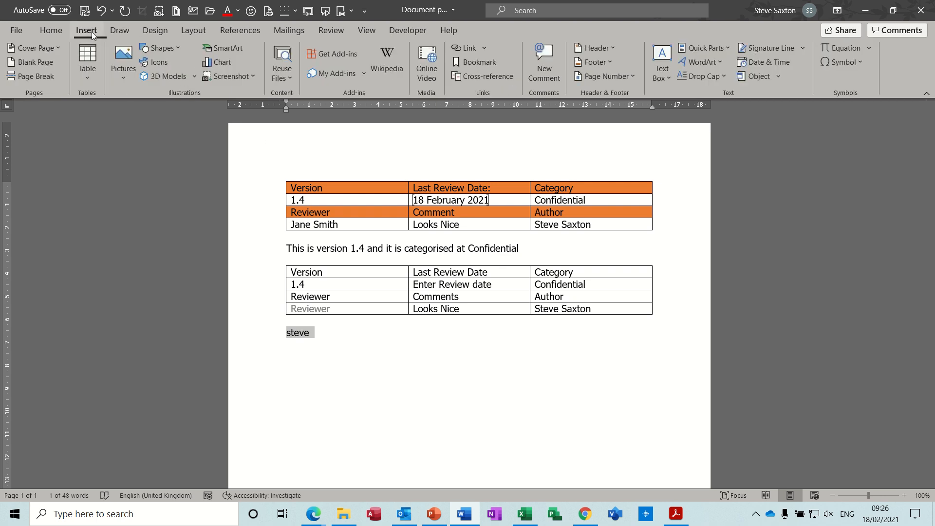
pyautogui.click(487, 62)
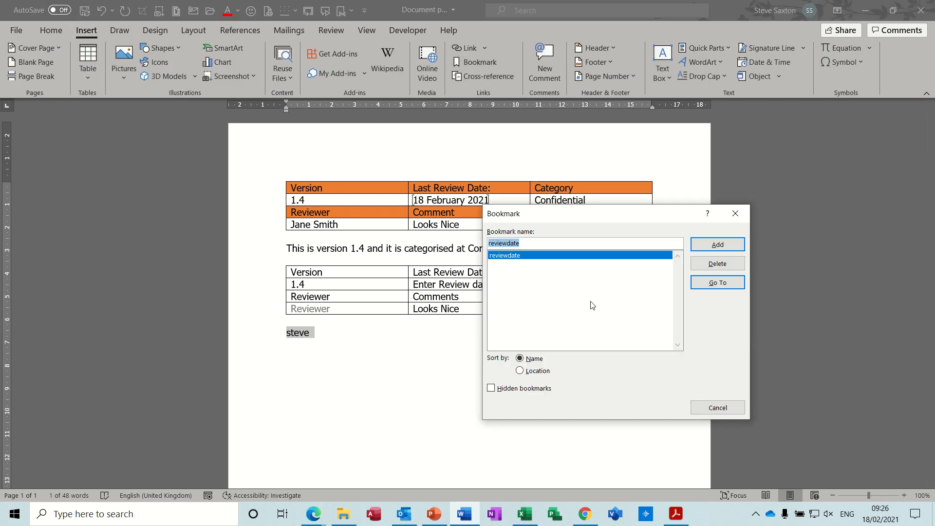
pyautogui.write('text')
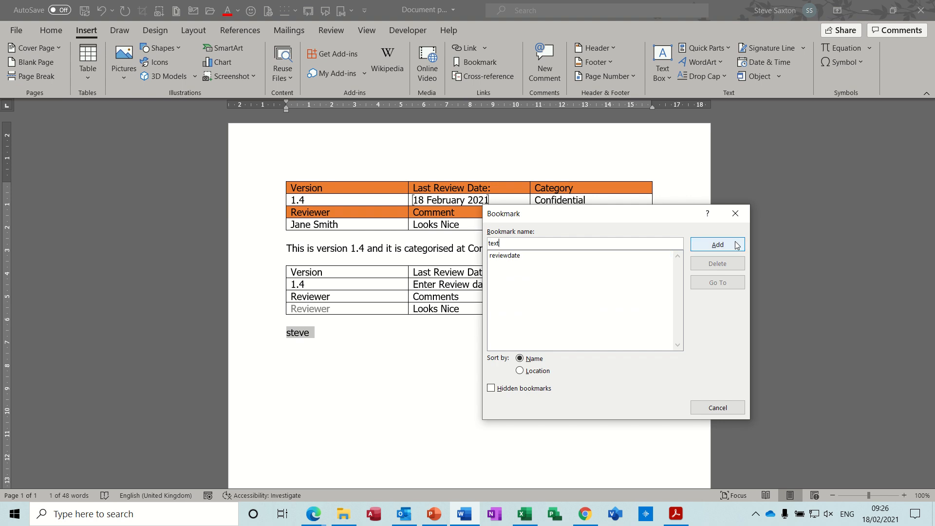
pyautogui.click(736, 244)
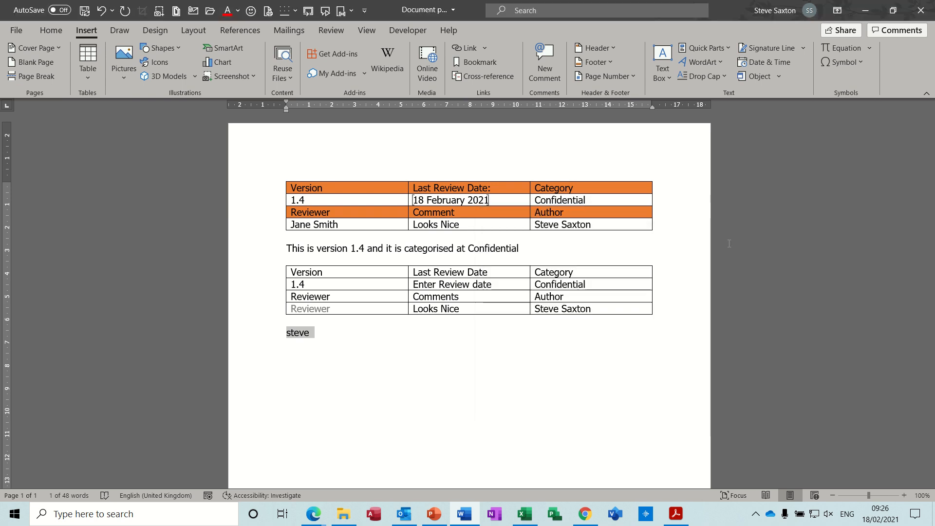
pyautogui.click(360, 335)
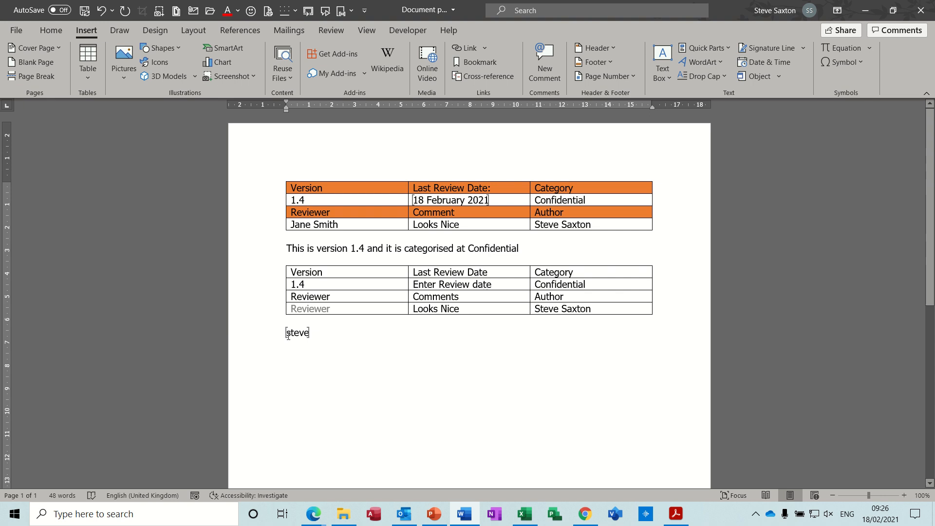
# Add "dkjs" directly after the bookmarked sample word, then delete the whole test line
pyautogui.doubleClick(345, 338)
pyautogui.hotkey('ctrl', 'z')
pyautogui.write('dkjs')
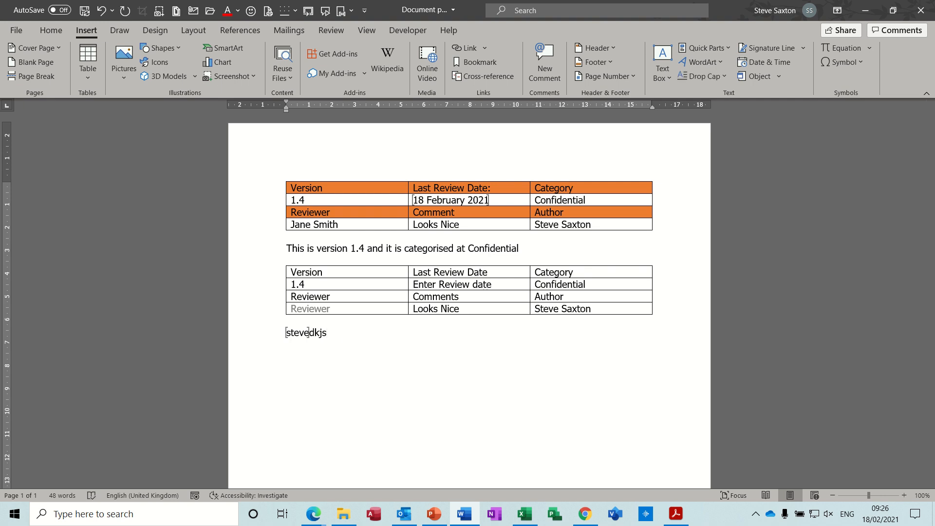
pyautogui.click(310, 333)
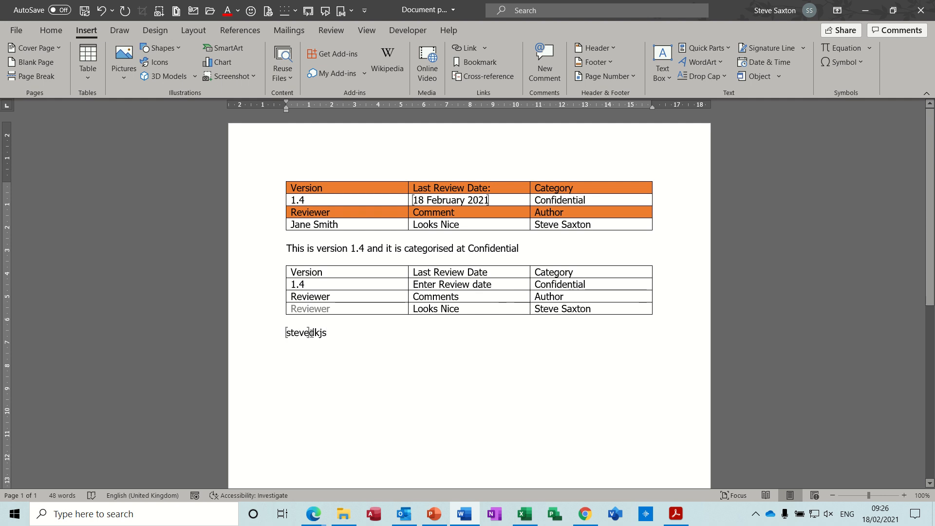
pyautogui.moveTo(311, 333); pyautogui.dragTo(336, 336)
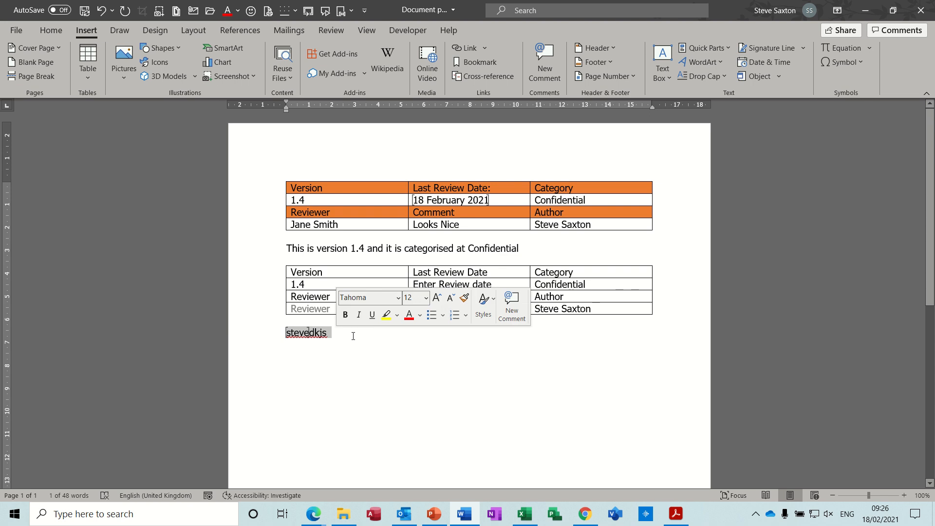
pyautogui.press('Delete')
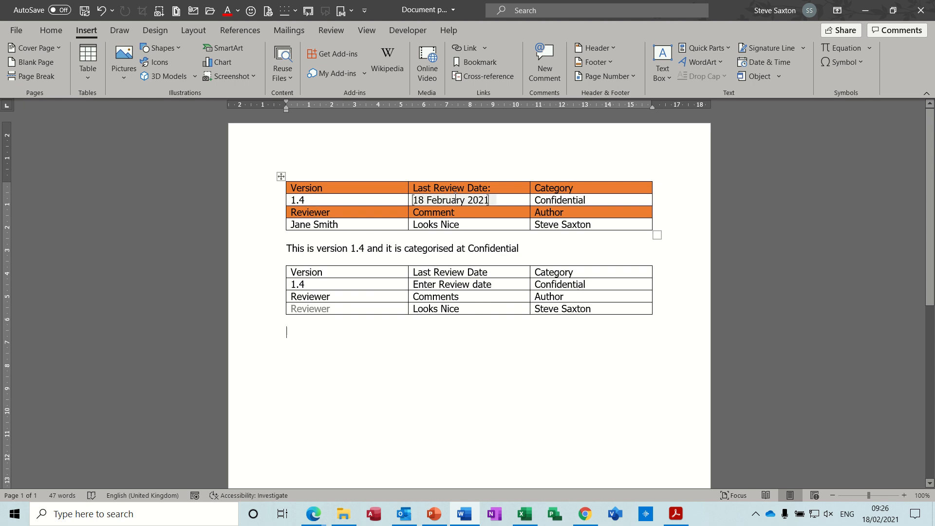
# Check the Developer entry among the main tabs in the ribbon customization options and close the options
pyautogui.click(395, 33)
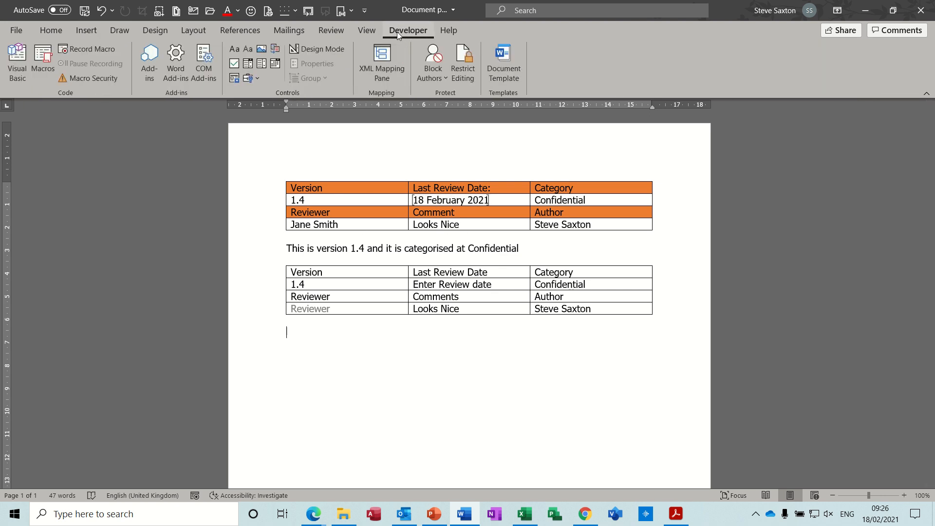
pyautogui.click(16, 31)
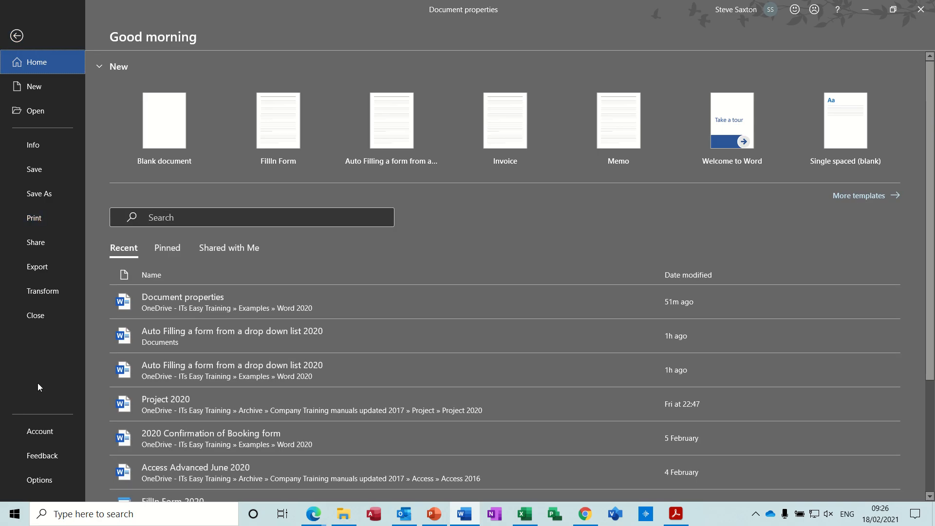
pyautogui.click(40, 480)
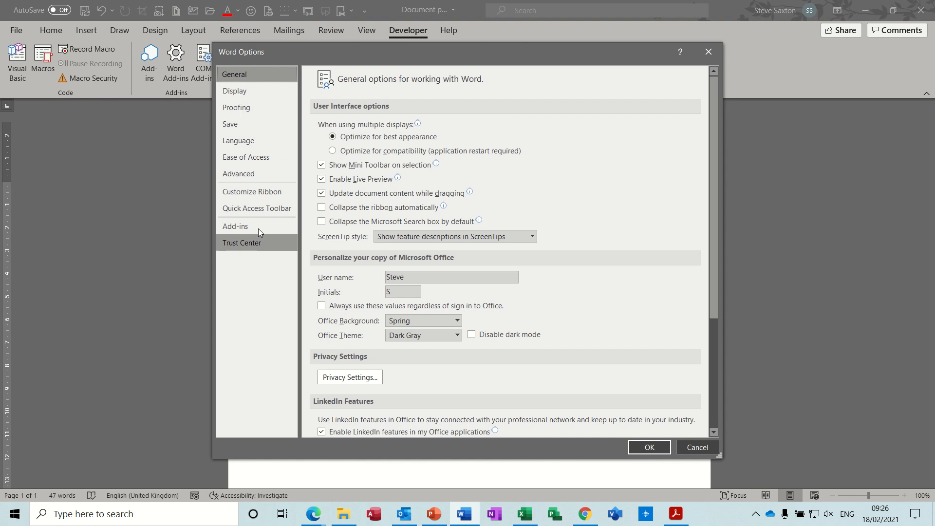
pyautogui.click(259, 191)
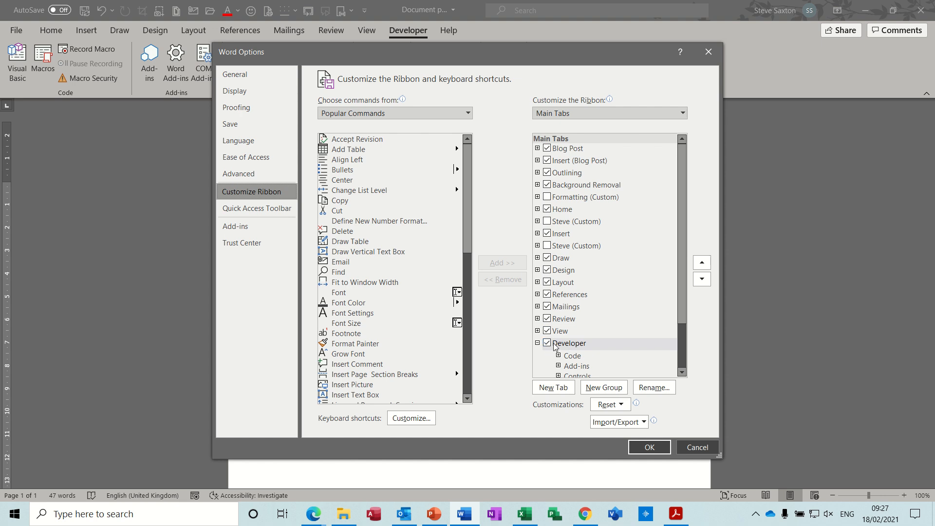
pyautogui.click(649, 447)
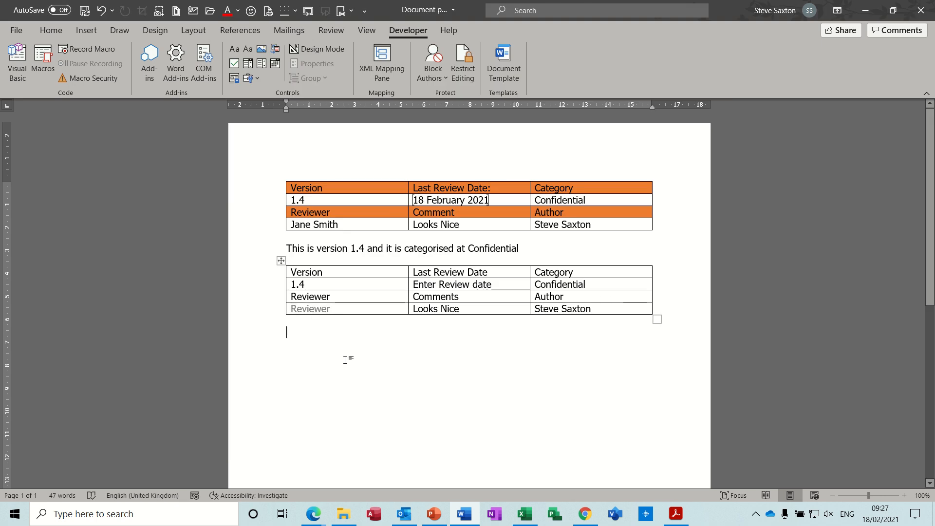